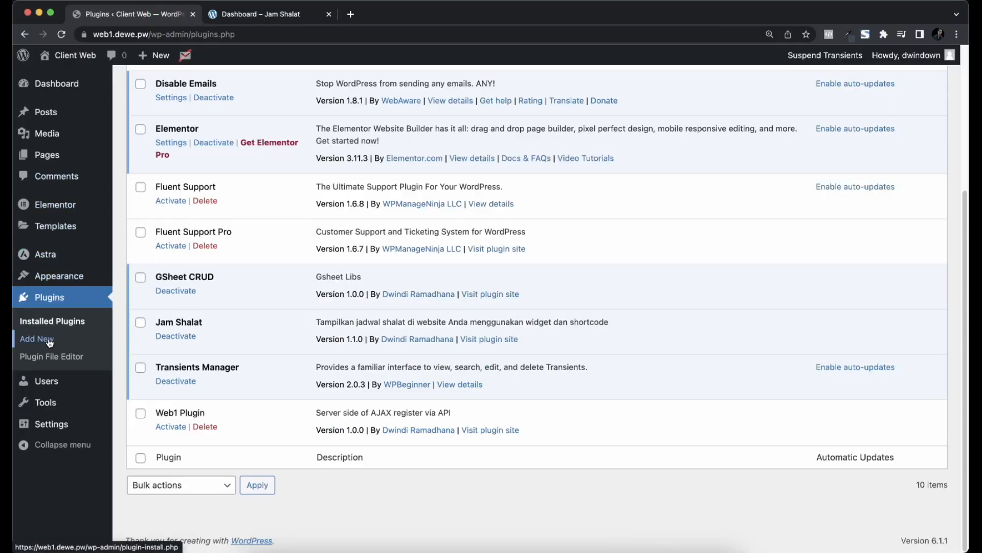
Show the plugin upload form for installing a plugin from a .zip file.
{"action": "scroll", "coordinate": [66, 200], "scroll_direction": "up", "scroll_amount": 5}
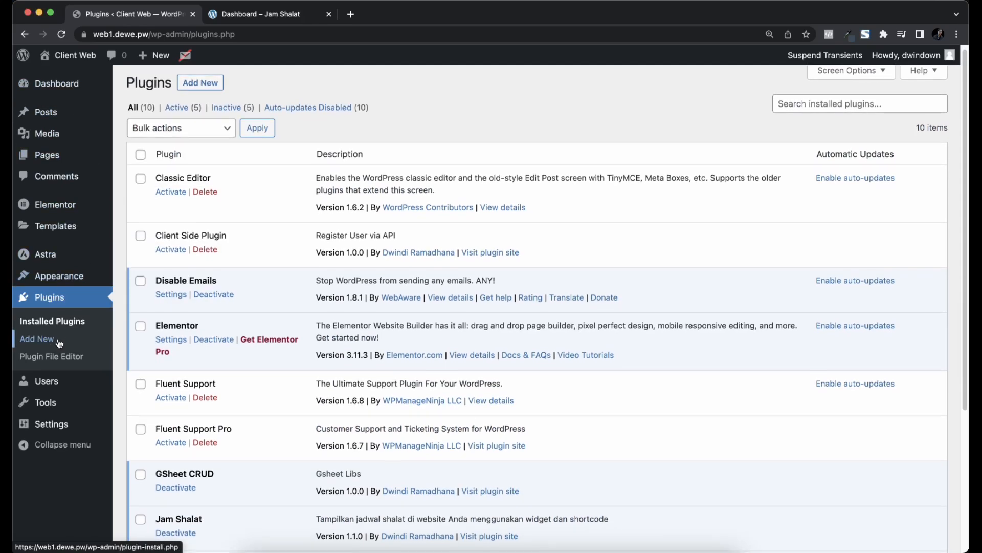
{"action": "left_click", "coordinate": [47, 345]}
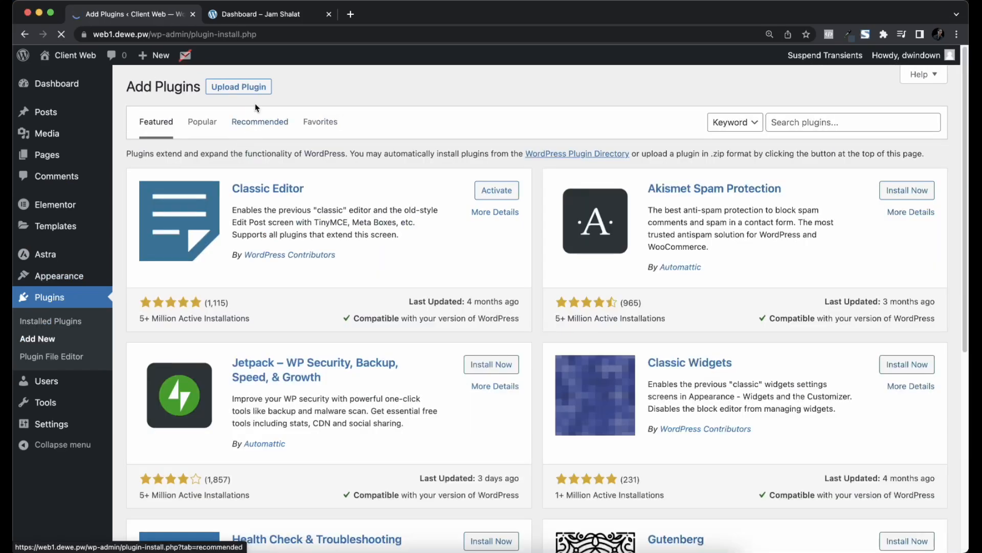
{"action": "left_click", "coordinate": [249, 90]}
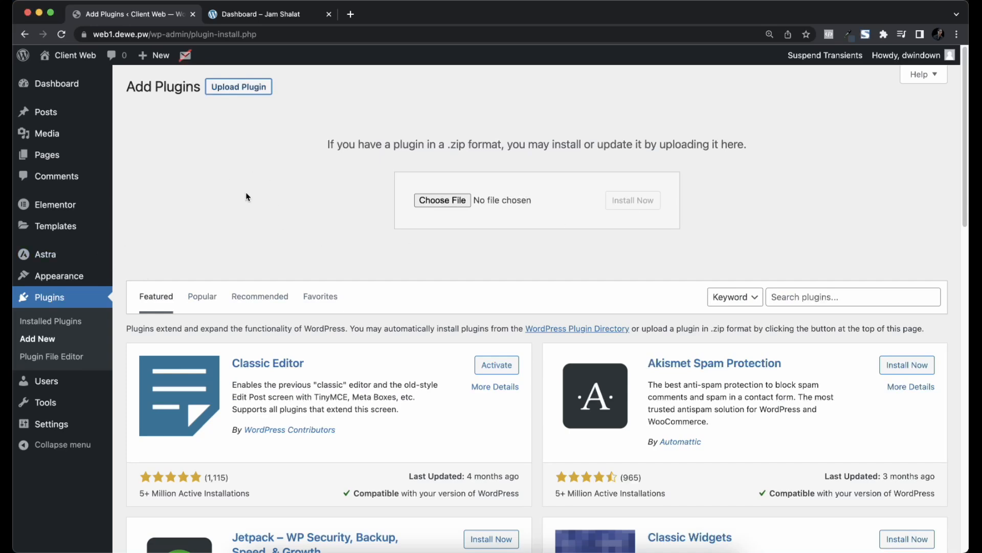
Open the Jam Shalat plugin's settings page and examine the default city and cookie age settings.
{"action": "mouse_move", "coordinate": [48, 403]}
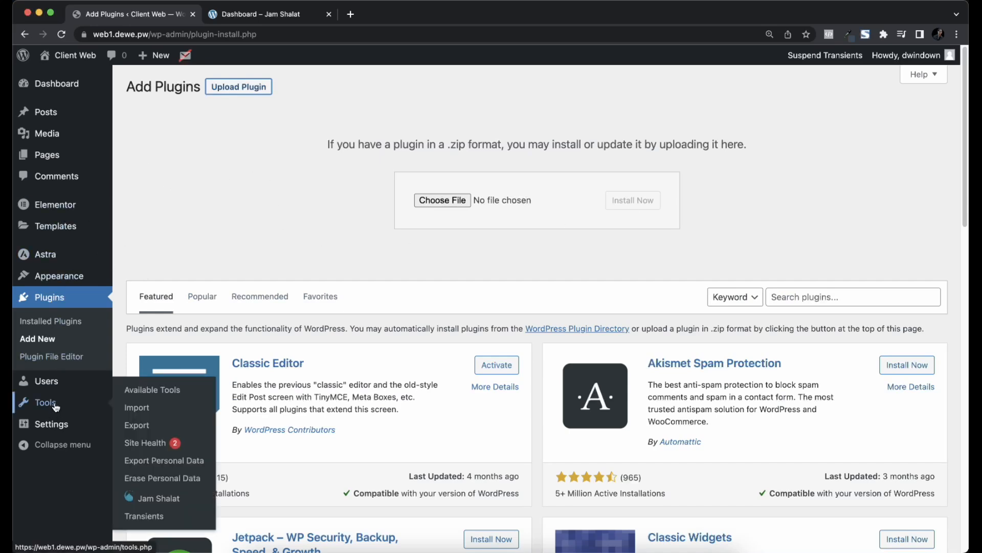
{"action": "left_click", "coordinate": [150, 503]}
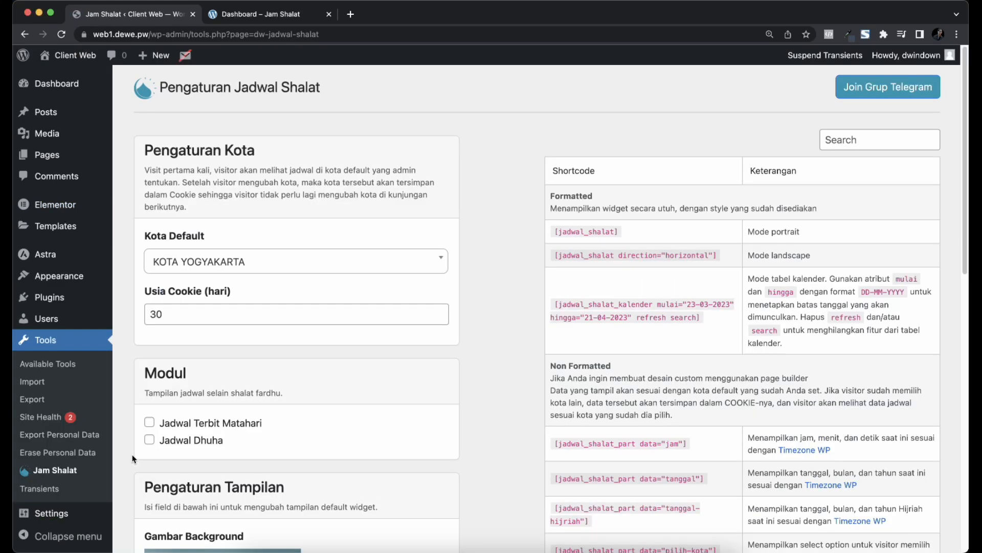
{"action": "scroll", "coordinate": [155, 441], "scroll_direction": "down", "scroll_amount": 1}
{"action": "scroll", "coordinate": [154, 441], "scroll_direction": "up", "scroll_amount": 1}
{"action": "left_click_drag", "start_coordinate": [152, 291], "coordinate": [151, 319]}
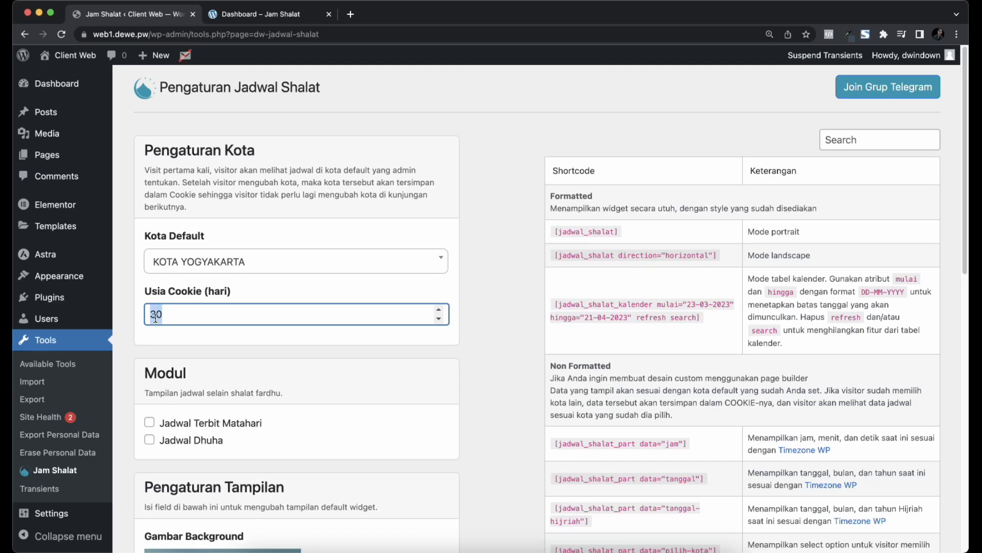
{"action": "scroll", "coordinate": [329, 340], "scroll_direction": "down", "scroll_amount": 5}
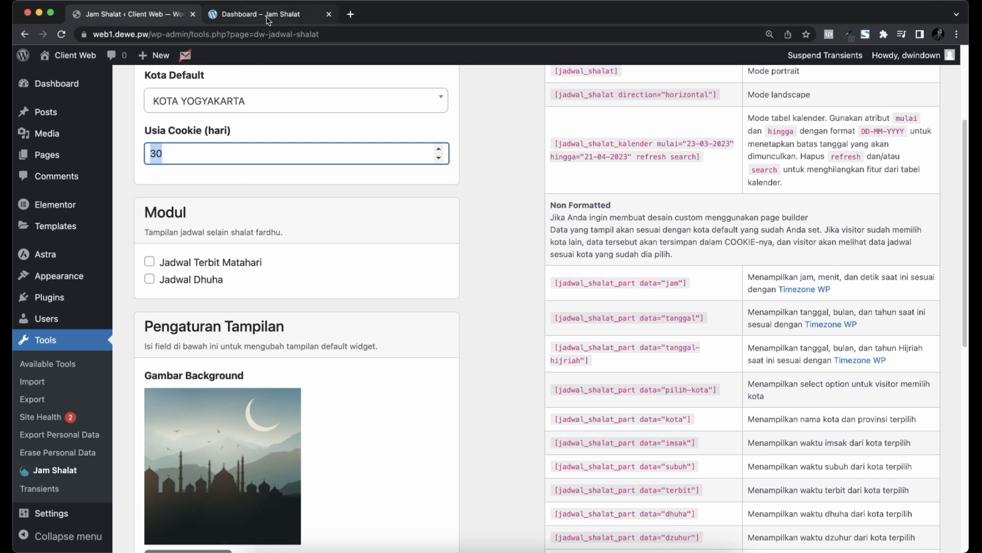
{"action": "left_click", "coordinate": [173, 266]}
{"action": "left_click", "coordinate": [172, 280]}
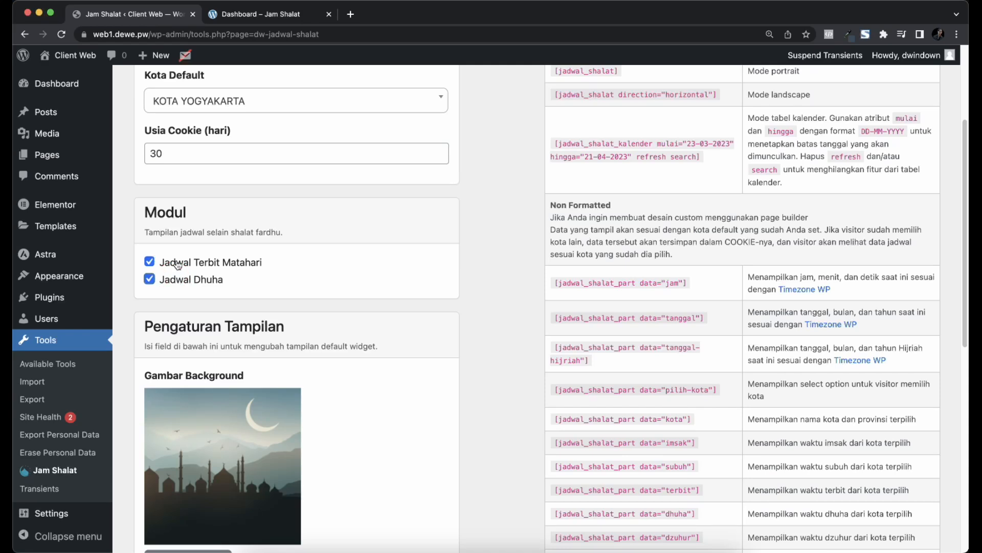
{"action": "left_click", "coordinate": [176, 264]}
{"action": "left_click", "coordinate": [175, 279]}
View the Client Web home page in a separate browser tab to examine its prayer schedule widget, and return to the plugin settings.
{"action": "left_click", "coordinate": [269, 15]}
{"action": "left_click", "coordinate": [117, 15]}
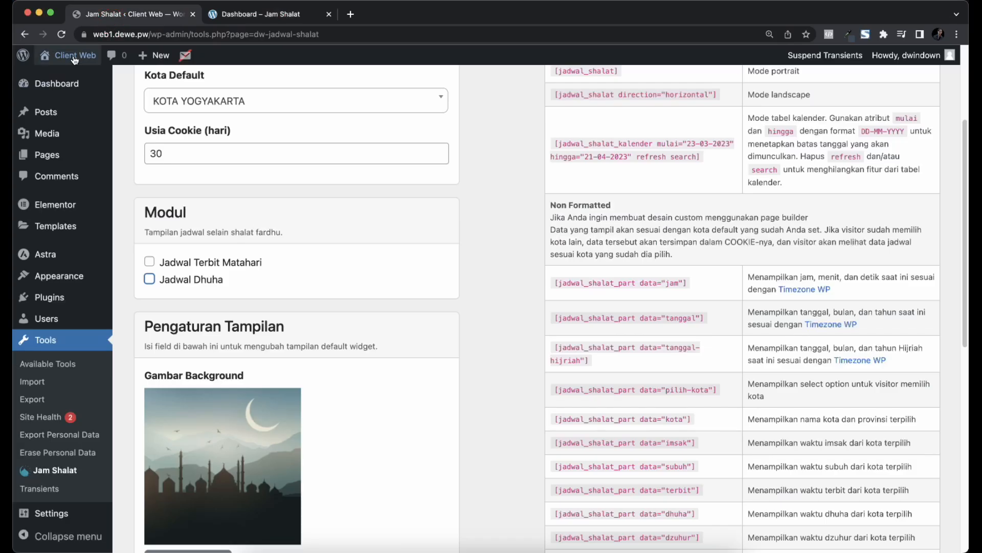
{"action": "left_click", "coordinate": [157, 54], "text": "super"}
{"action": "left_click", "coordinate": [239, 19]}
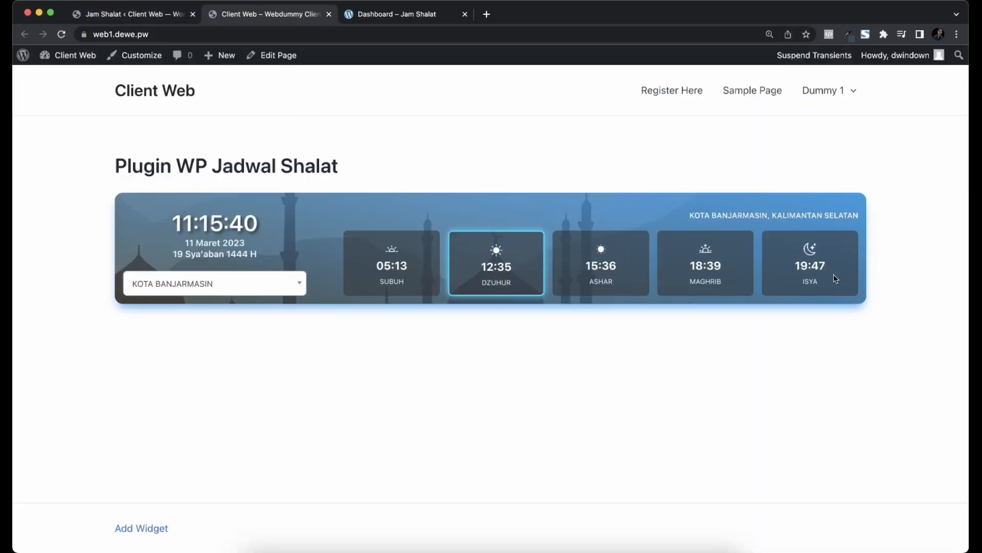
{"action": "left_click", "coordinate": [115, 18]}
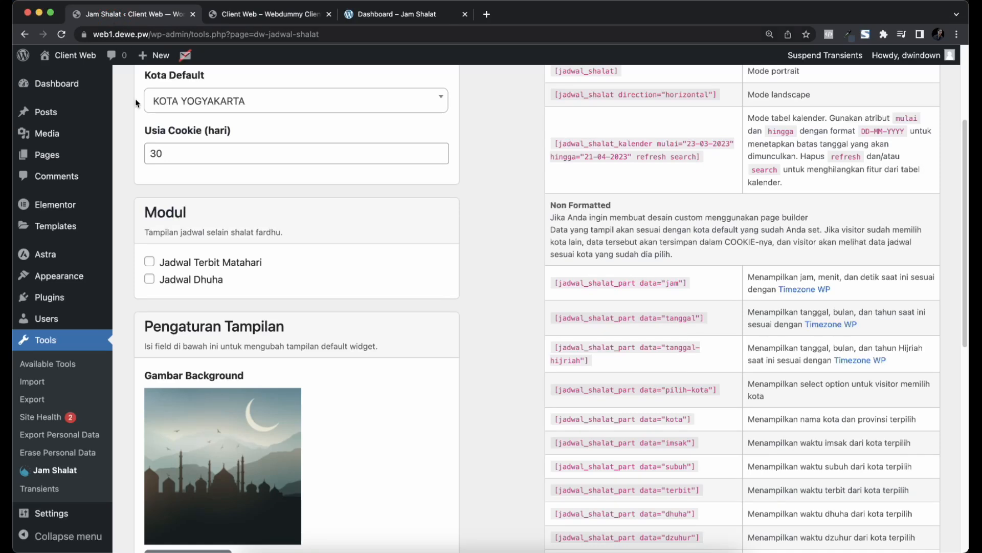
Enable the Jadwal Terbit Matahari and Jadwal Dhuha modules and save the plugin settings.
{"action": "left_click", "coordinate": [149, 261]}
{"action": "left_click", "coordinate": [149, 278]}
{"action": "scroll", "coordinate": [154, 281], "scroll_direction": "down", "scroll_amount": 10}
{"action": "left_click", "coordinate": [158, 497]}
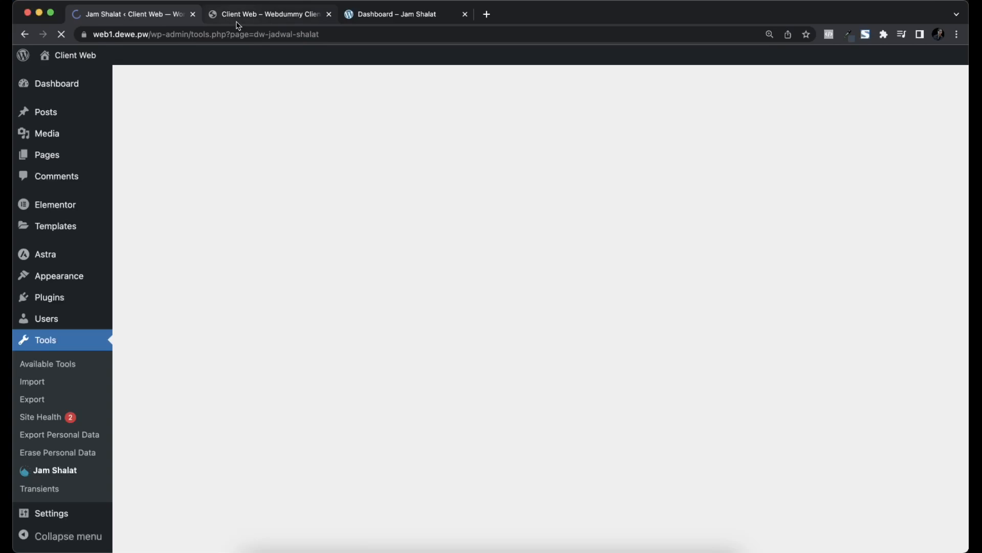
Reload the site's home page and compare the prayer schedule widget's times and city with the plugin settings.
{"action": "left_click", "coordinate": [238, 15]}
{"action": "left_click", "coordinate": [64, 36]}
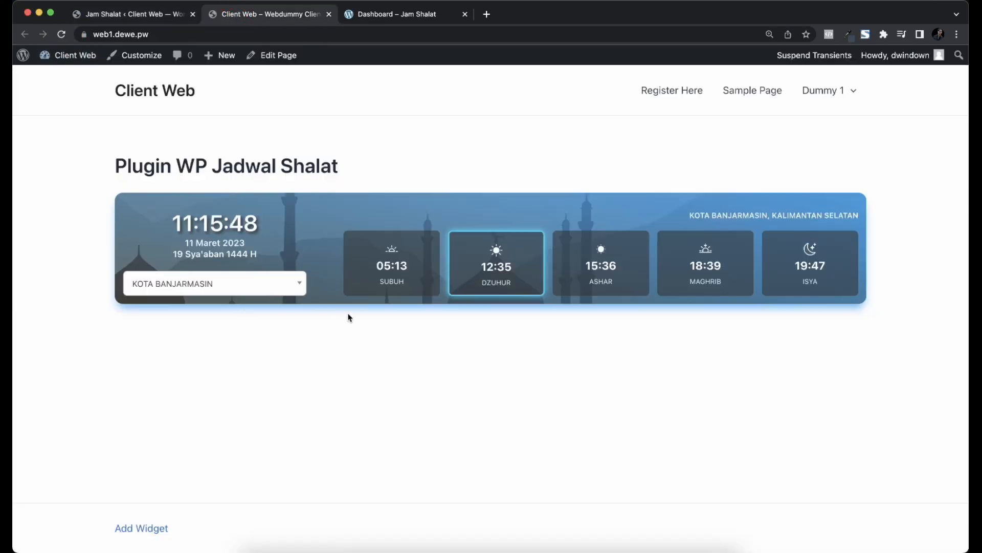
{"action": "left_click", "coordinate": [67, 38]}
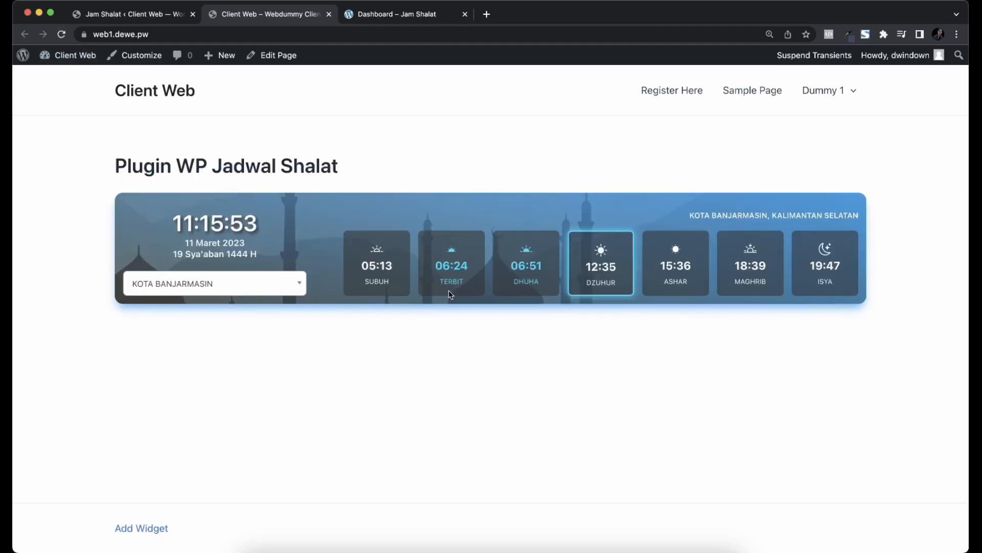
{"action": "left_click", "coordinate": [538, 288]}
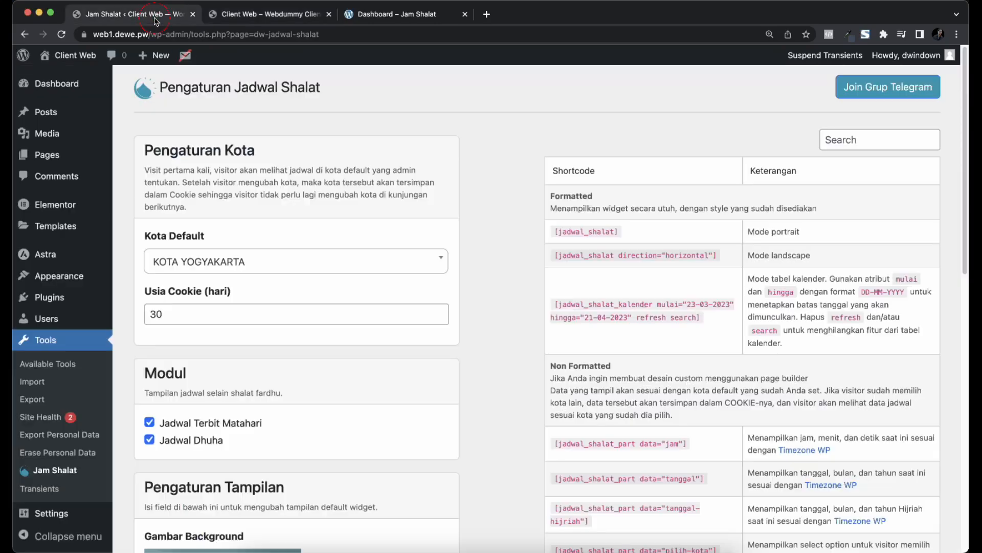
{"action": "left_click", "coordinate": [156, 20]}
{"action": "left_click", "coordinate": [267, 13]}
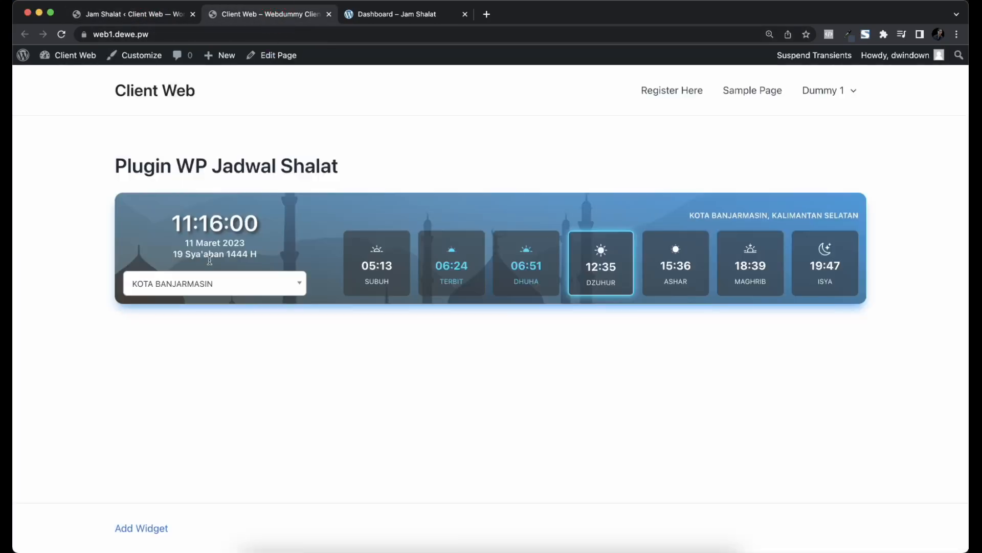
{"action": "left_click", "coordinate": [149, 17]}
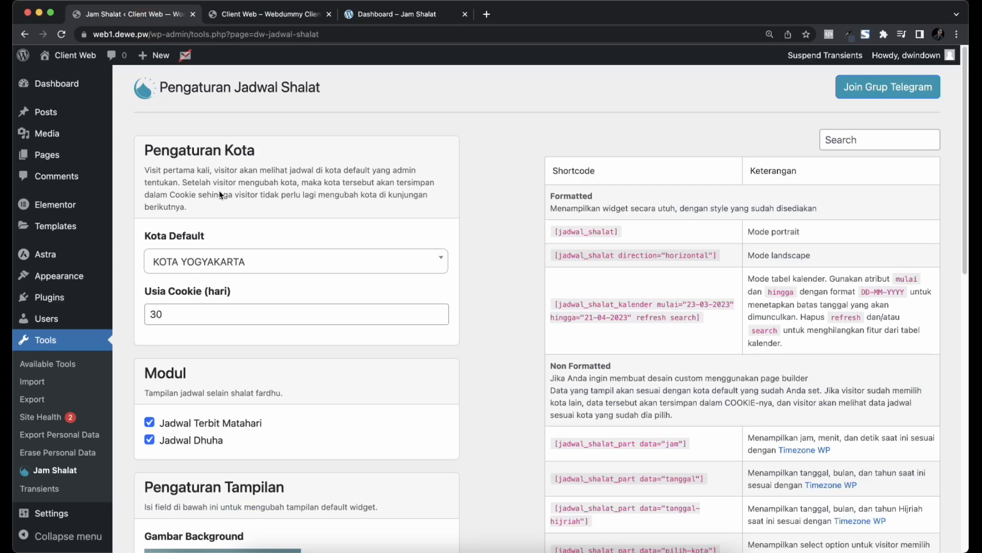
{"action": "left_click", "coordinate": [276, 13]}
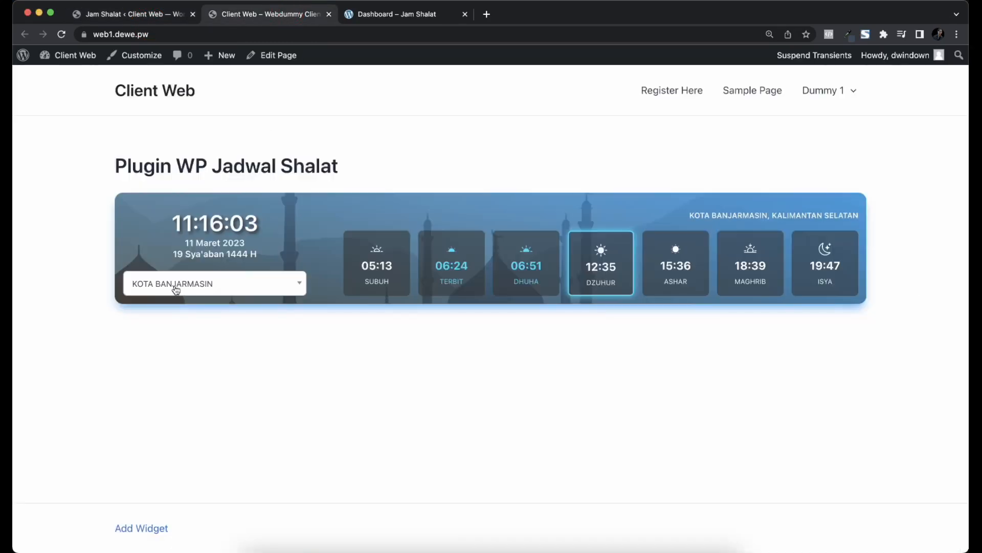
Set the prayer schedule widget's city to KAB. ACEH BARAT and reload the home page.
{"action": "left_click", "coordinate": [228, 288]}
{"action": "left_click", "coordinate": [213, 291]}
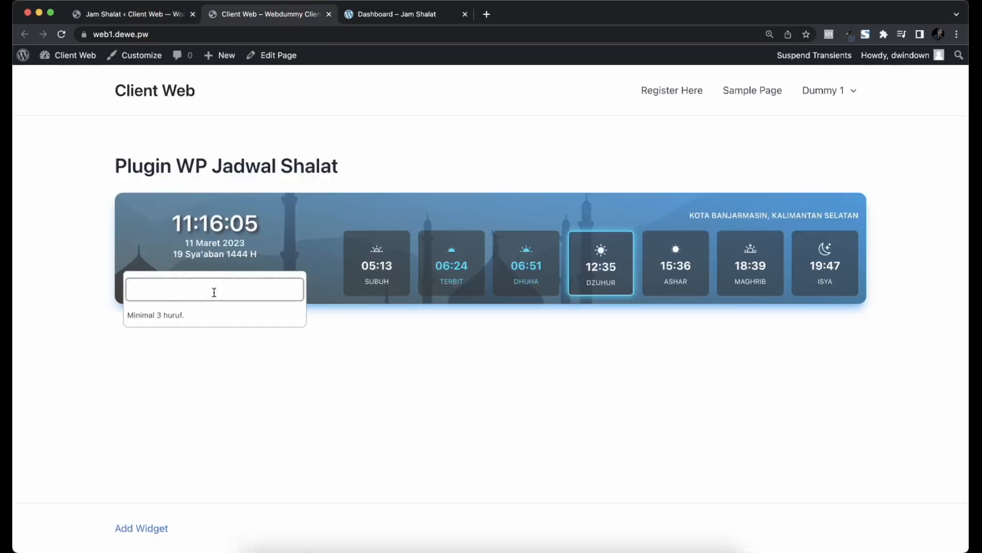
{"action": "left_click", "coordinate": [377, 361]}
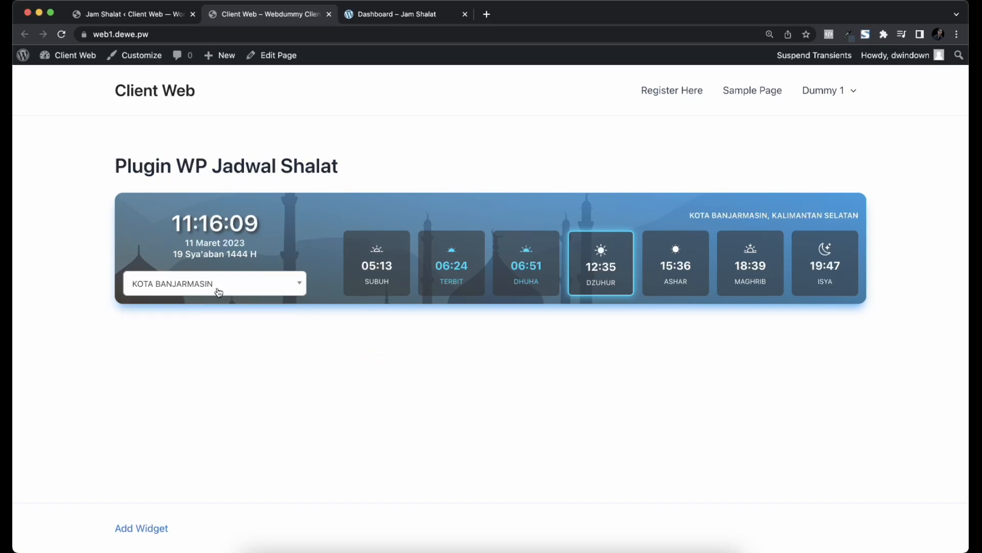
{"action": "left_click", "coordinate": [219, 291]}
{"action": "type", "text": "aceh"}
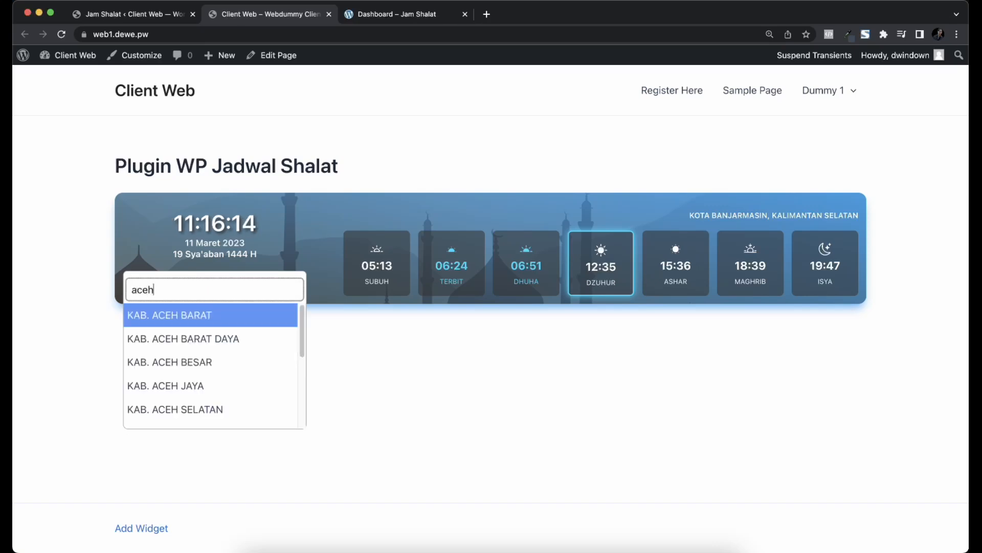
{"action": "key", "text": "Return"}
{"action": "left_click", "coordinate": [418, 353]}
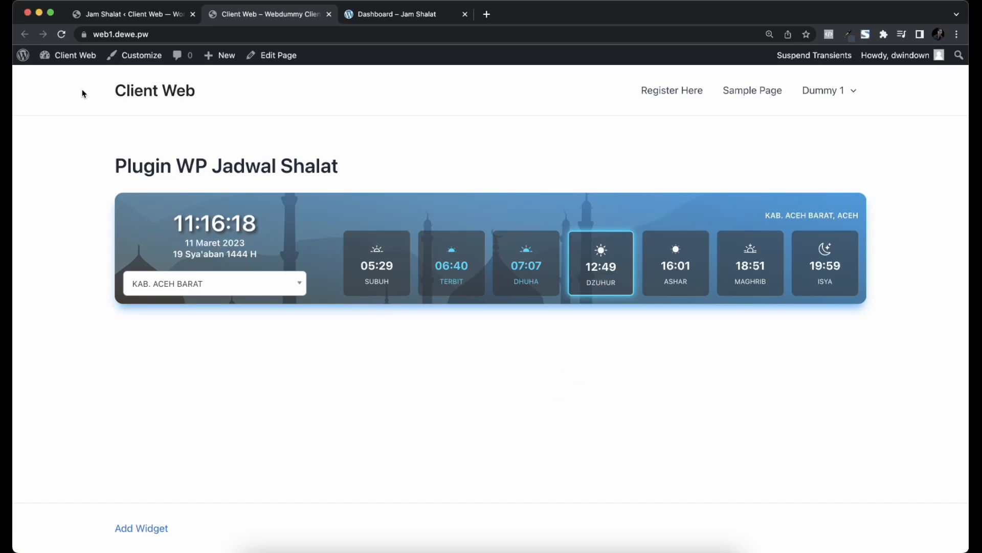
{"action": "left_click", "coordinate": [62, 34]}
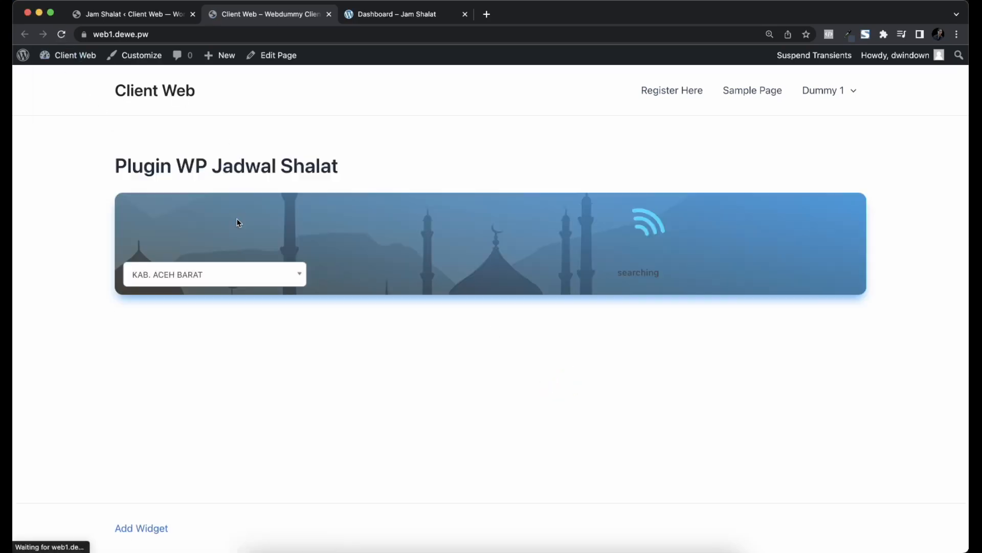
Set the prayer schedule widget's city to KOTA SURABAYA and reload the home page.
{"action": "left_click", "coordinate": [200, 285]}
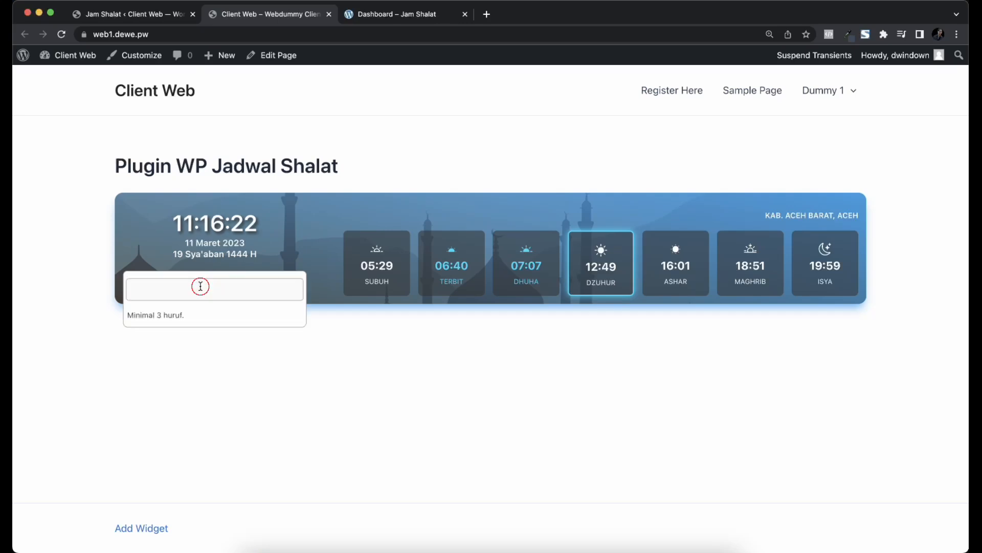
{"action": "type", "text": "surab"}
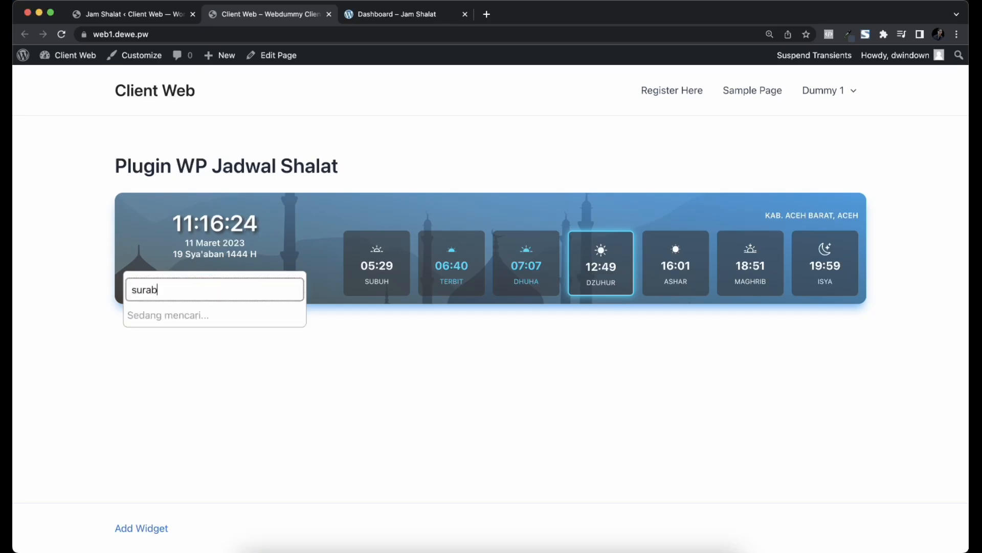
{"action": "key", "text": "Return"}
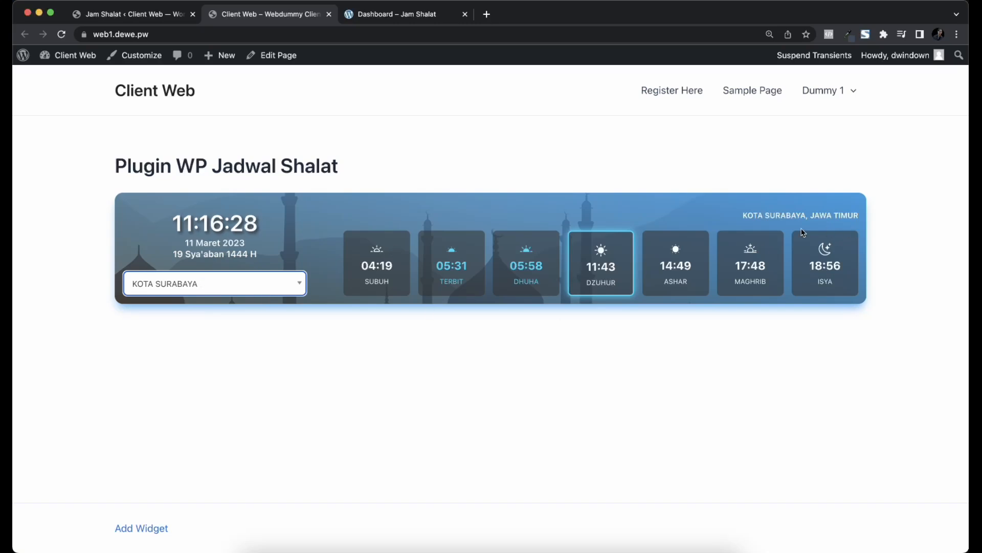
{"action": "triple_click", "coordinate": [846, 215]}
{"action": "left_click", "coordinate": [543, 147]}
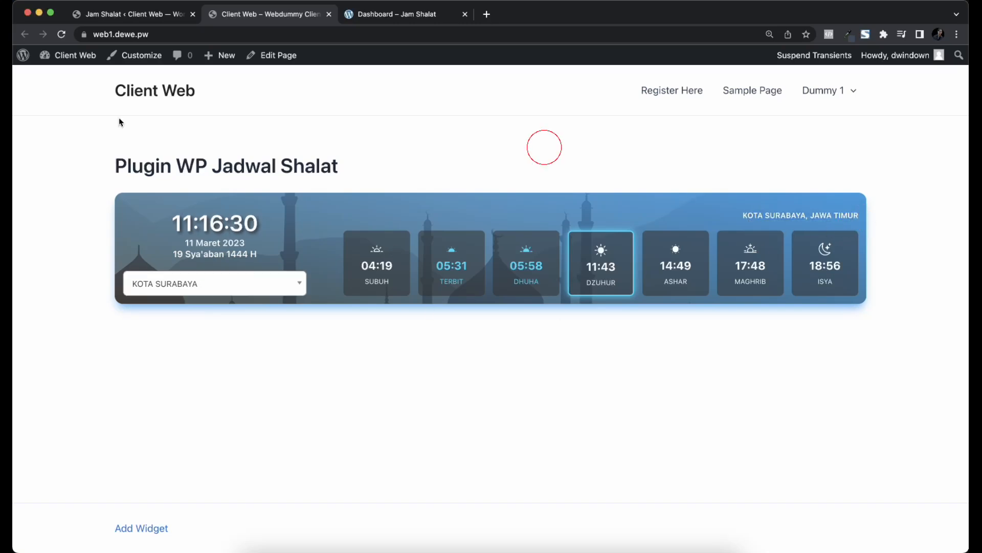
{"action": "left_click", "coordinate": [61, 35]}
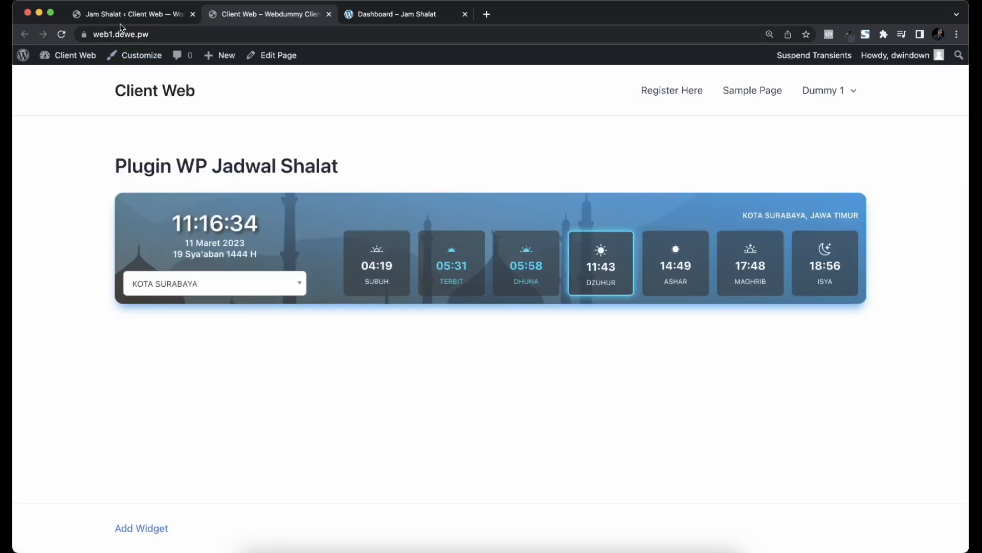
Examine the plugin's Pengaturan Tampilan options for background image, position, gradient, colours and Hijri date.
{"action": "key", "text": "ctrl+shift+Tab"}
{"action": "scroll", "coordinate": [219, 308], "scroll_direction": "down", "scroll_amount": 5}
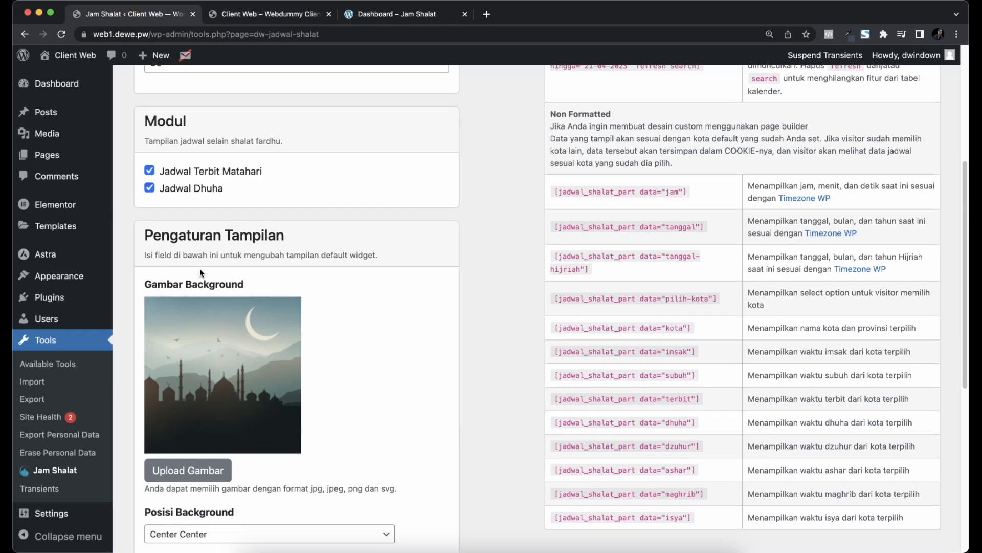
{"action": "scroll", "coordinate": [200, 268], "scroll_direction": "down", "scroll_amount": 3}
{"action": "scroll", "coordinate": [240, 189], "scroll_direction": "down", "scroll_amount": 1}
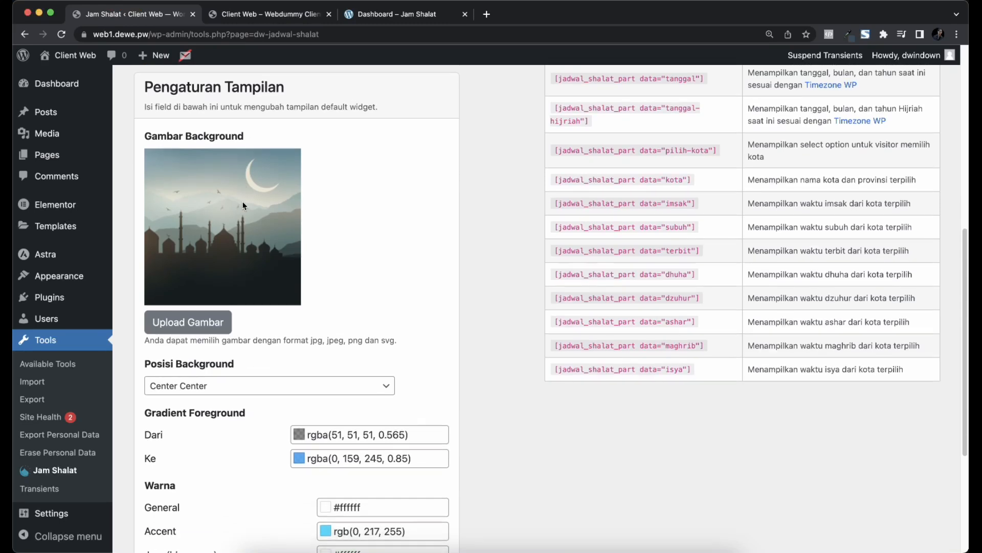
{"action": "scroll", "coordinate": [221, 210], "scroll_direction": "down", "scroll_amount": 3}
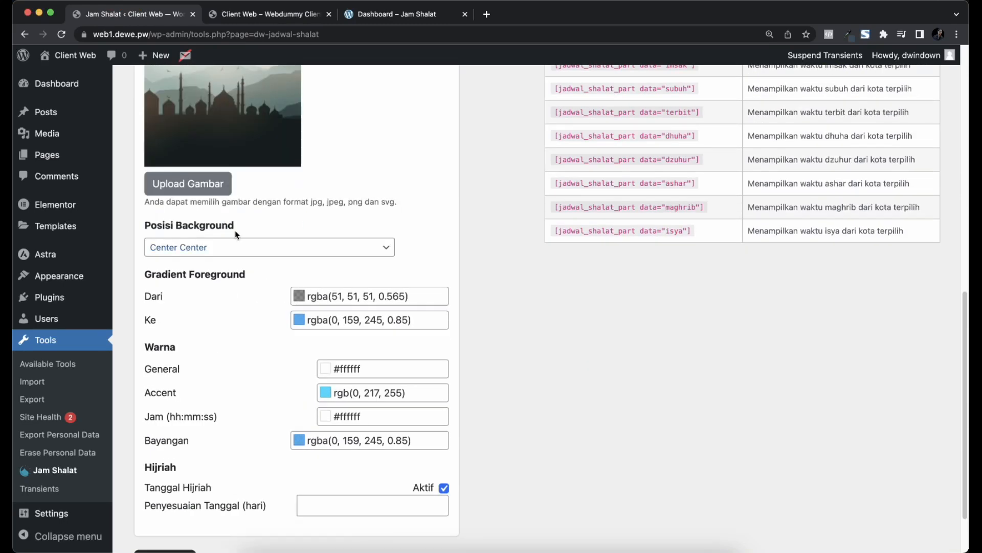
{"action": "scroll", "coordinate": [353, 453], "scroll_direction": "down", "scroll_amount": 1}
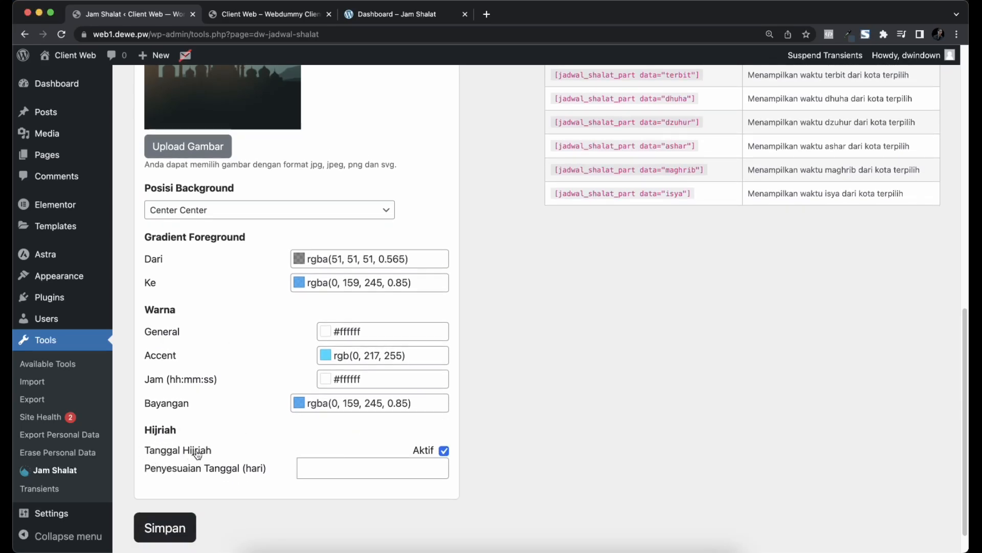
Check the Hijri date in the home page's prayer widget against the plugin's Hijriah date adjustment setting, and look over the other plugin settings.
{"action": "left_click", "coordinate": [284, 18]}
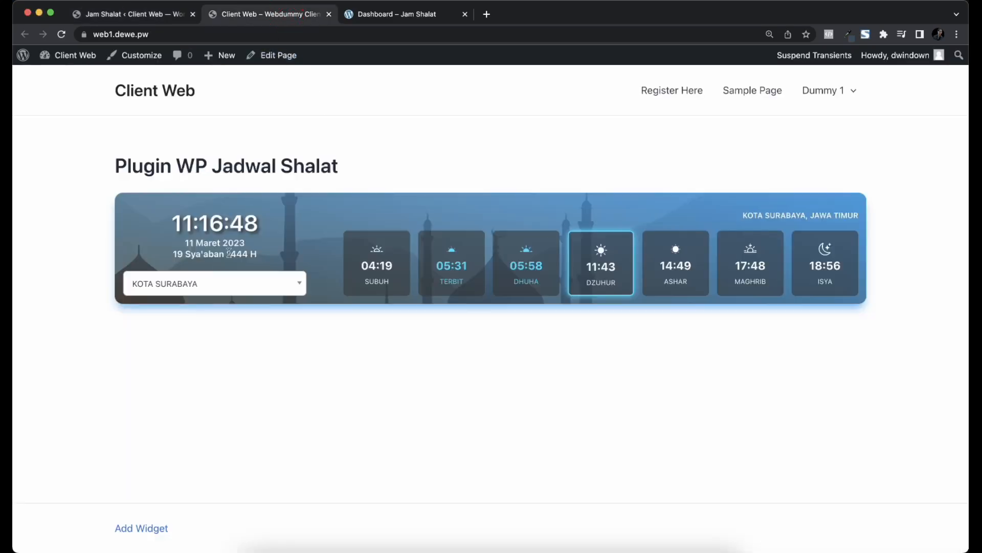
{"action": "left_click", "coordinate": [135, 16]}
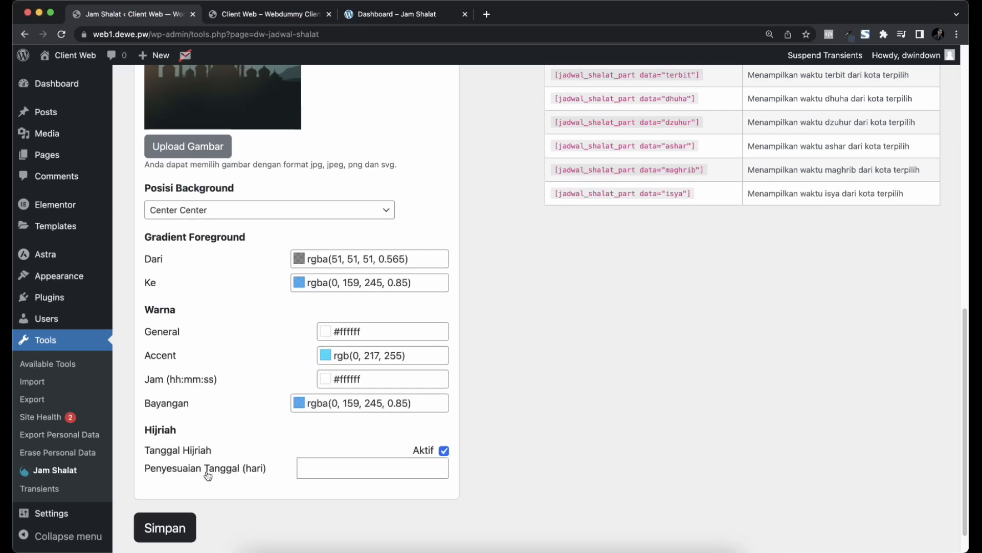
{"action": "left_click", "coordinate": [368, 471]}
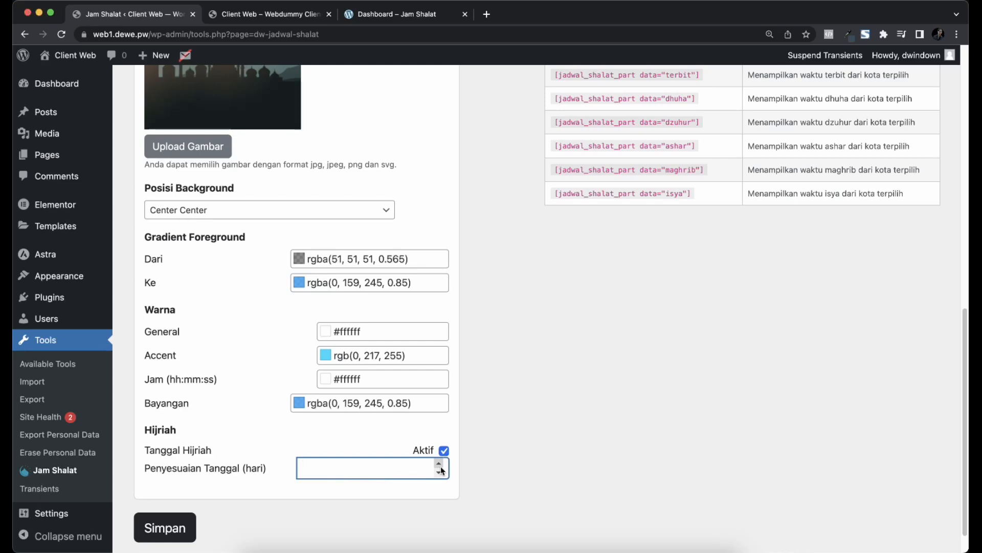
{"action": "left_click", "coordinate": [506, 465]}
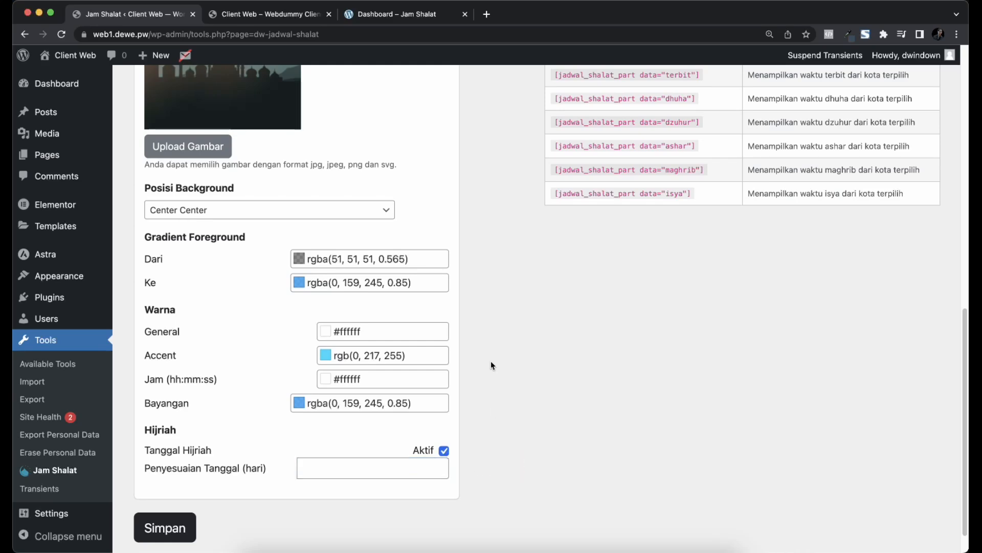
{"action": "scroll", "coordinate": [489, 376], "scroll_direction": "up", "scroll_amount": 15}
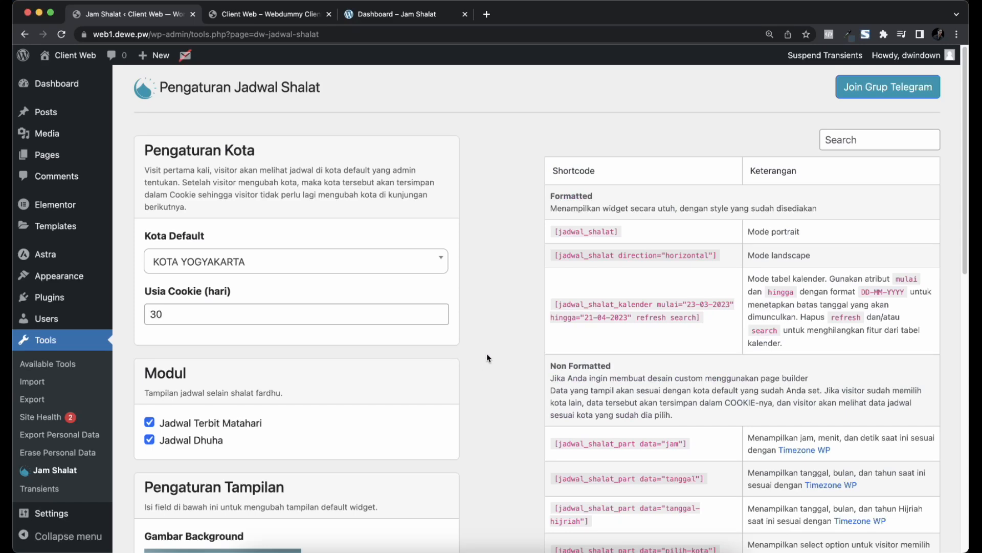
{"action": "scroll", "coordinate": [488, 357], "scroll_direction": "down", "scroll_amount": 15}
{"action": "scroll", "coordinate": [492, 347], "scroll_direction": "up", "scroll_amount": 15}
Create a new page in a separate browser tab and title it Contoh.
{"action": "mouse_move", "coordinate": [46, 155]}
{"action": "left_click", "coordinate": [148, 174], "text": "super"}
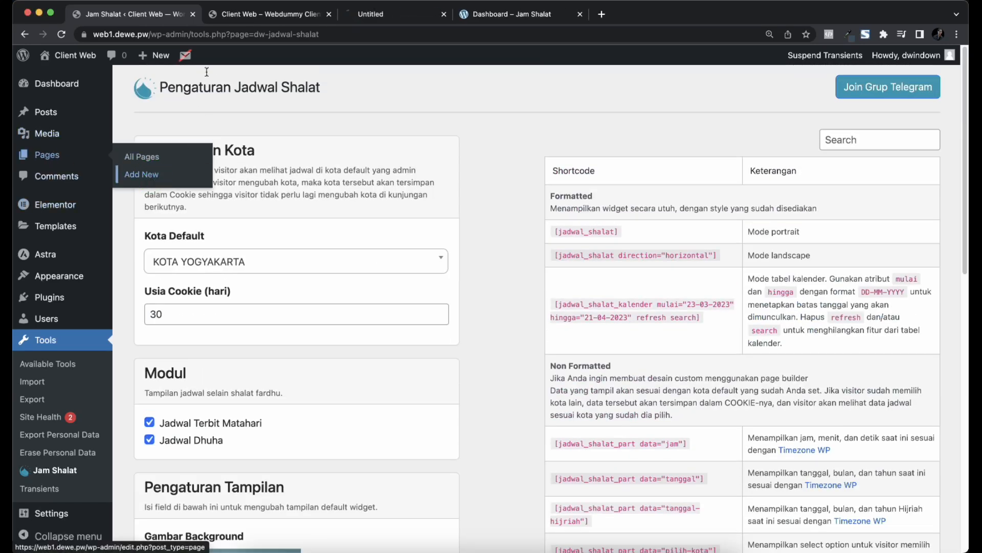
{"action": "left_click", "coordinate": [394, 15]}
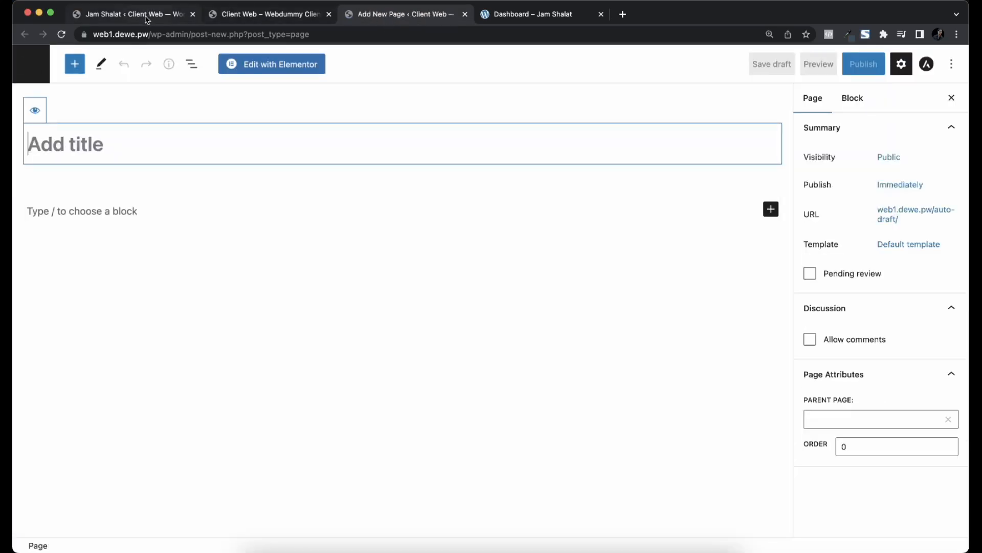
{"action": "type", "text": "Contoh"}
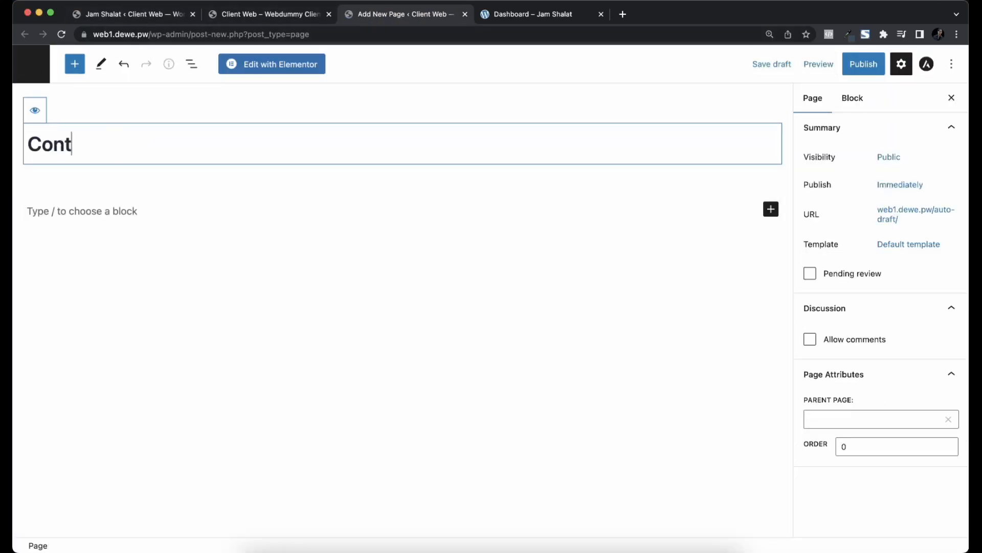
Copy the portrait shortcode [jadwal_shalat] from the plugin's shortcode table and paste it into the Contoh page's body.
{"action": "left_click", "coordinate": [169, 14]}
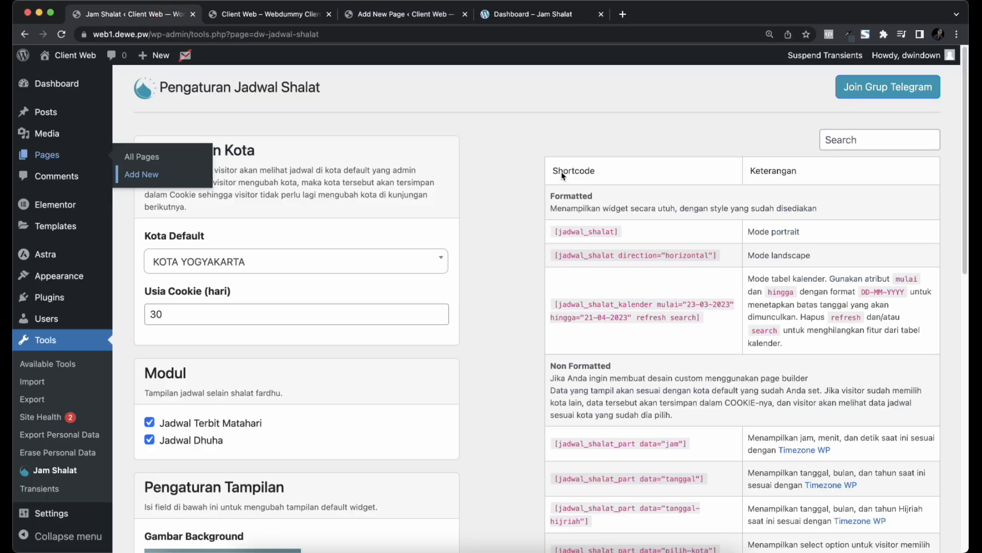
{"action": "left_click_drag", "start_coordinate": [630, 232], "coordinate": [548, 235]}
{"action": "right_click", "coordinate": [576, 234]}
{"action": "left_click", "coordinate": [650, 255]}
{"action": "left_click", "coordinate": [404, 14]}
{"action": "left_click", "coordinate": [116, 208]}
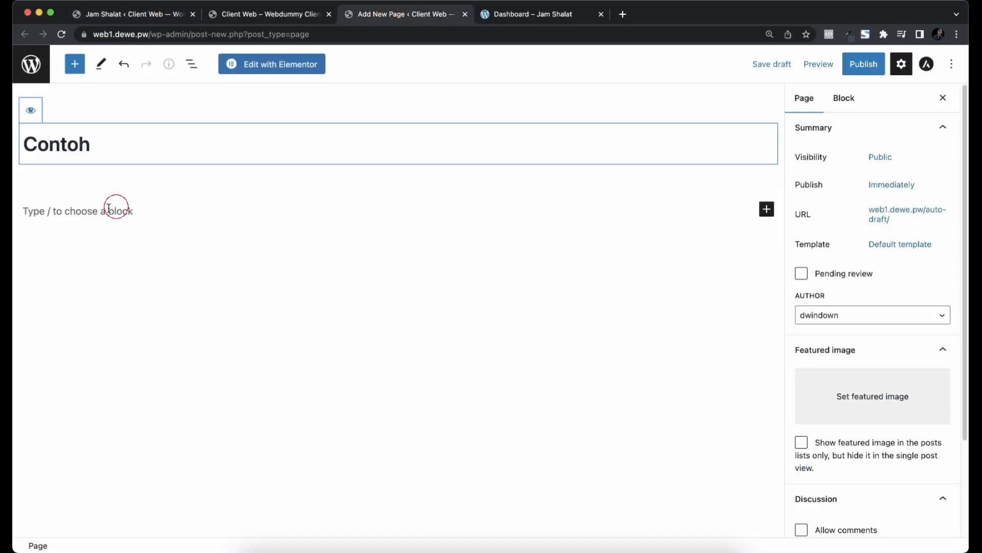
{"action": "right_click", "coordinate": [91, 200]}
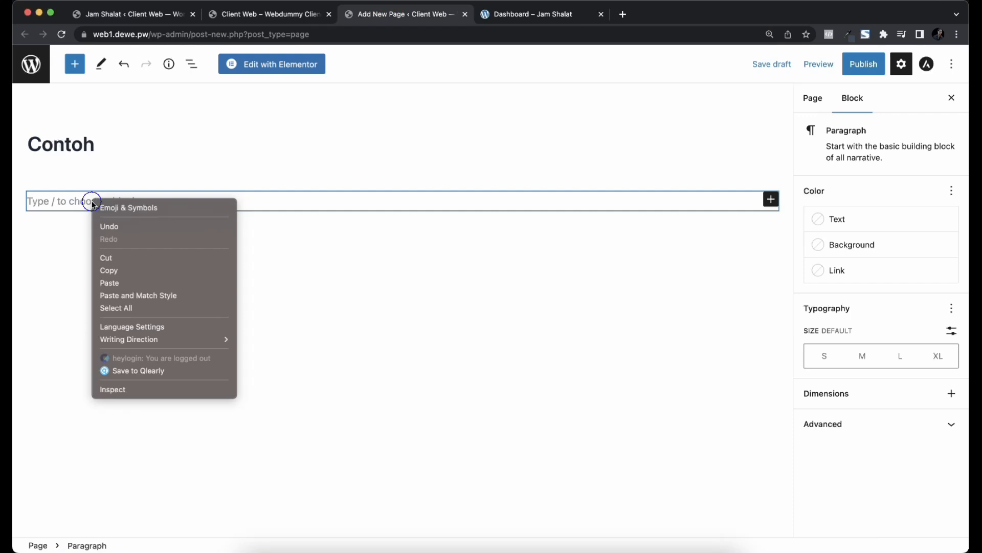
{"action": "left_click", "coordinate": [122, 282]}
Publish the Contoh page and view its portrait prayer schedule on the site.
{"action": "left_click", "coordinate": [864, 67]}
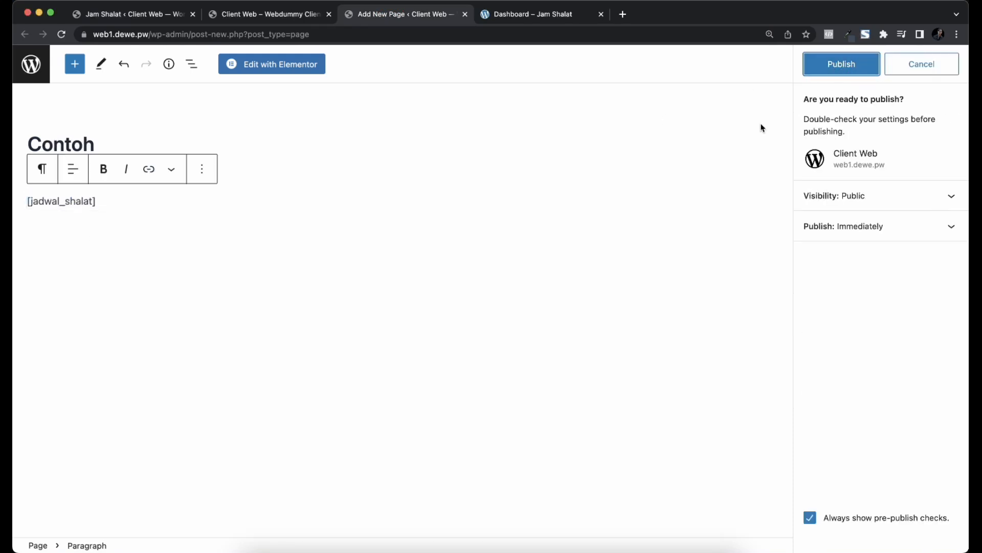
{"action": "left_click", "coordinate": [841, 69]}
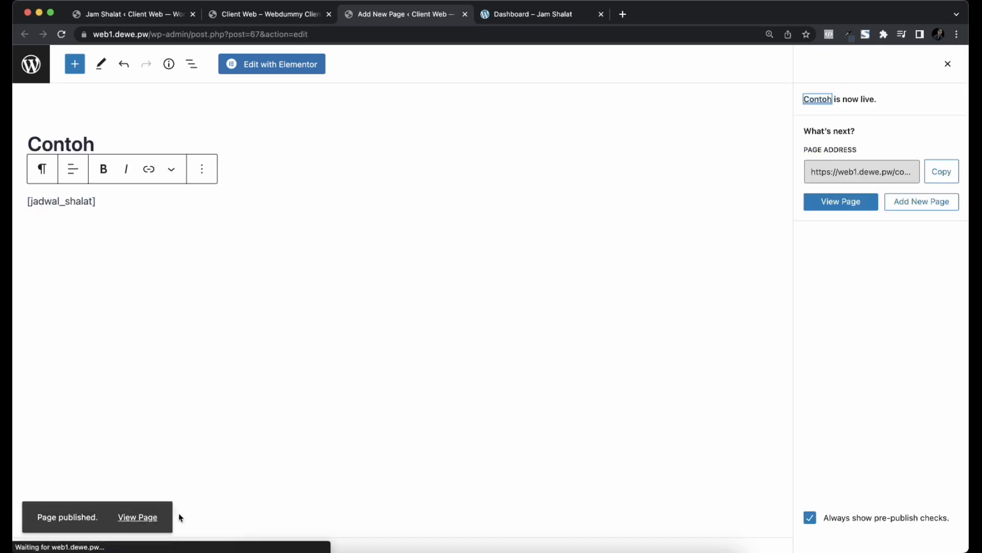
{"action": "left_click", "coordinate": [139, 516]}
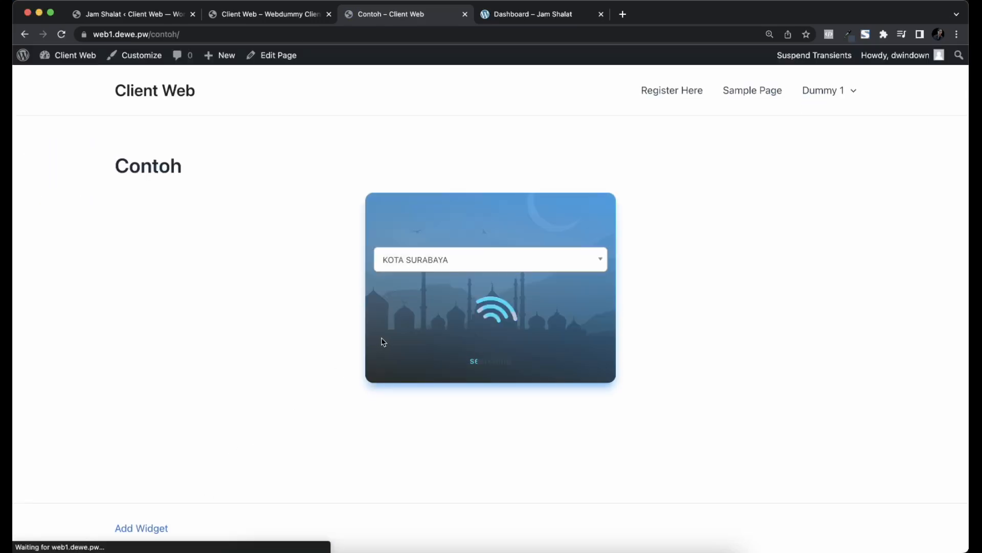
{"action": "scroll", "coordinate": [458, 441], "scroll_direction": "down", "scroll_amount": 3}
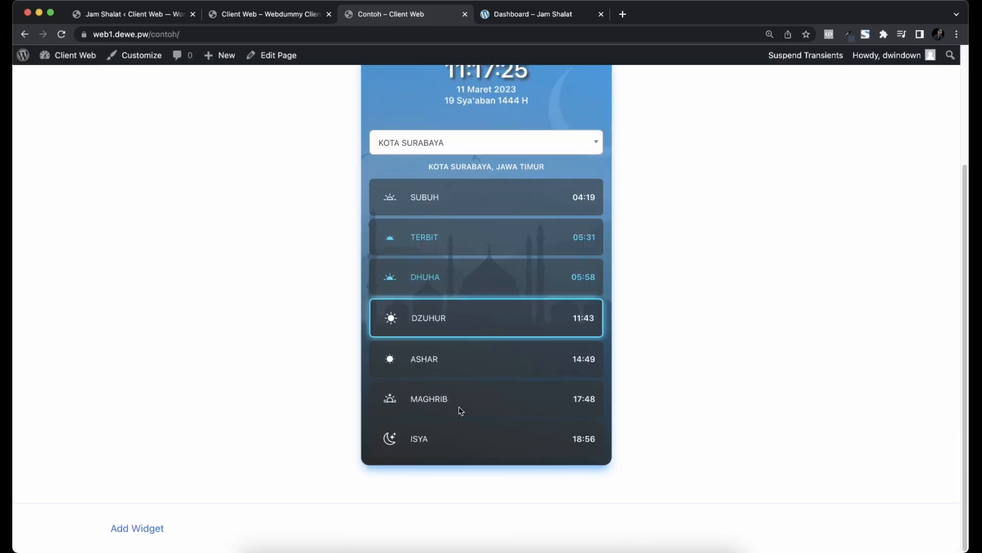
{"action": "scroll", "coordinate": [461, 411], "scroll_direction": "up", "scroll_amount": 3}
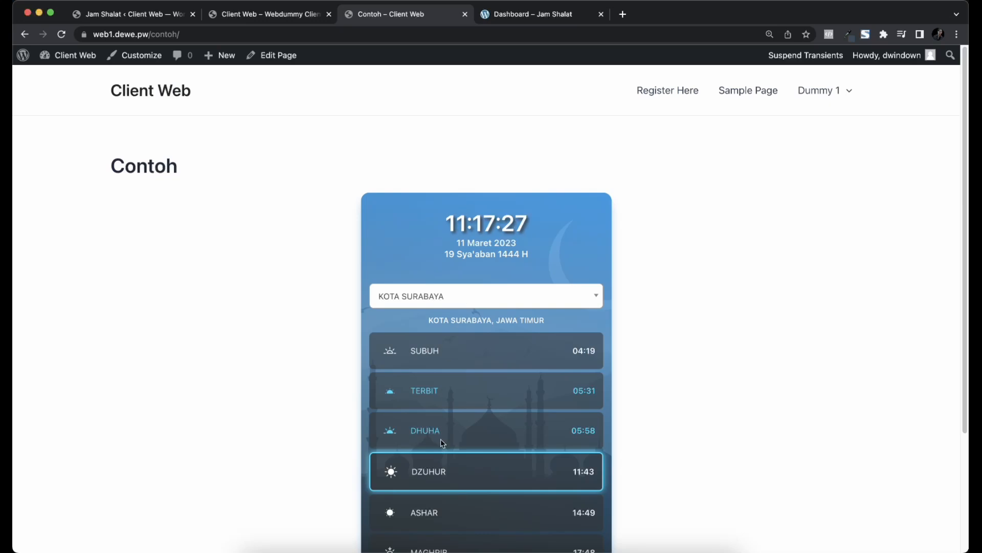
{"action": "scroll", "coordinate": [452, 237], "scroll_direction": "down", "scroll_amount": 3}
{"action": "scroll", "coordinate": [463, 253], "scroll_direction": "up", "scroll_amount": 2}
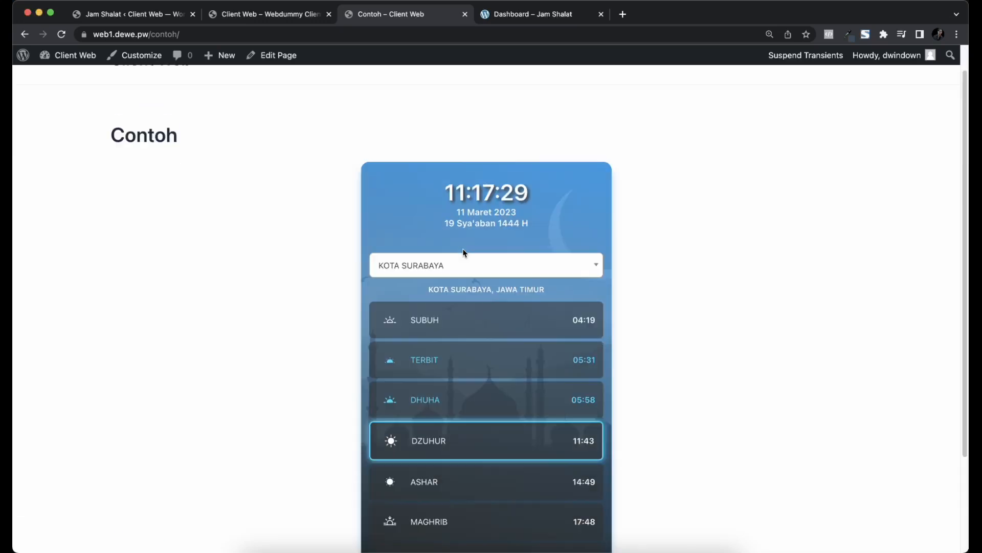
Copy the landscape shortcode [jadwal_shalat direction="horizontal"] from the plugin's shortcode table.
{"action": "left_click", "coordinate": [156, 15]}
{"action": "left_click_drag", "start_coordinate": [719, 263], "coordinate": [554, 261]}
{"action": "right_click", "coordinate": [603, 256]}
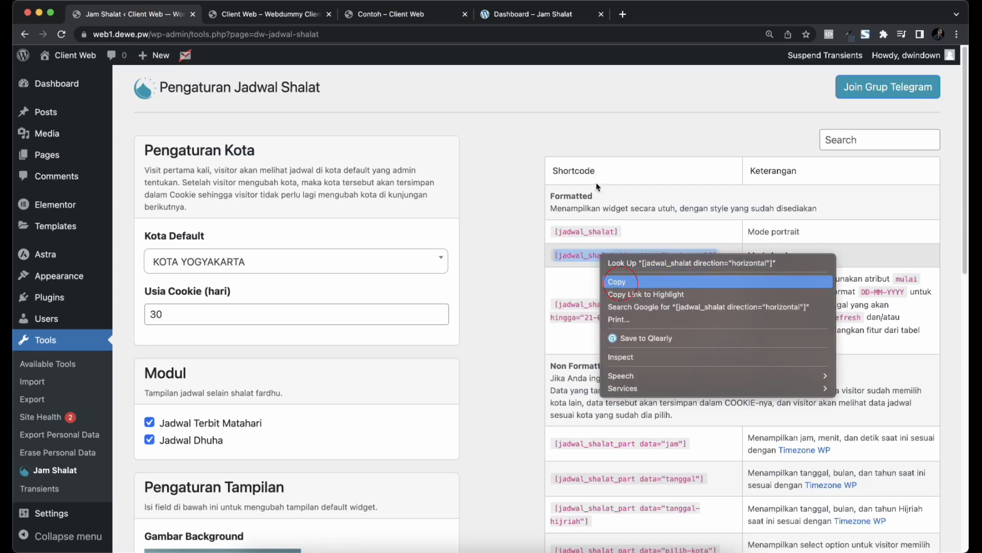
{"action": "left_click", "coordinate": [620, 280]}
Replace the Contoh page's shortcode with [jadwal_shalat direction="horizontal"], update the page and view it on the site.
{"action": "left_click", "coordinate": [421, 22]}
{"action": "left_click", "coordinate": [323, 20]}
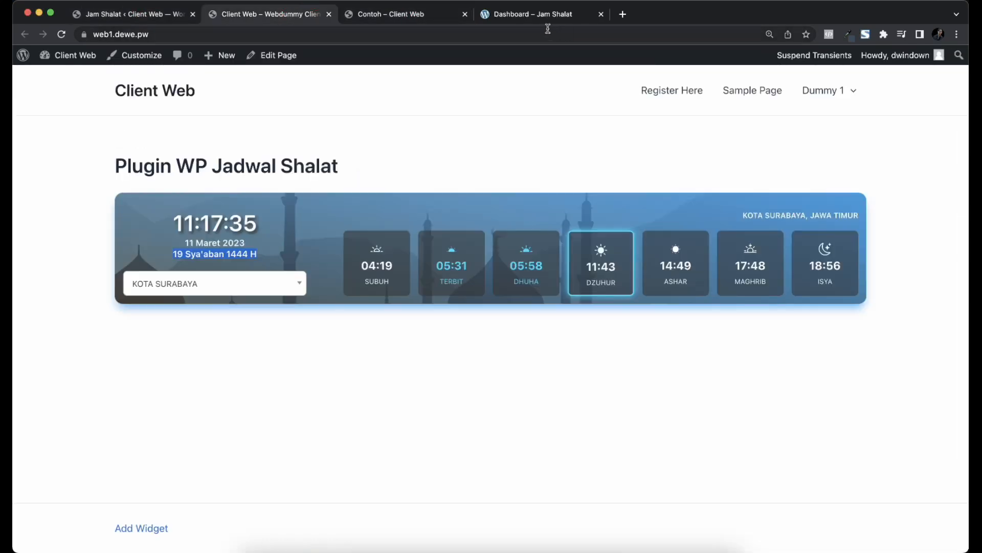
{"action": "left_click", "coordinate": [404, 16]}
{"action": "left_click", "coordinate": [279, 56]}
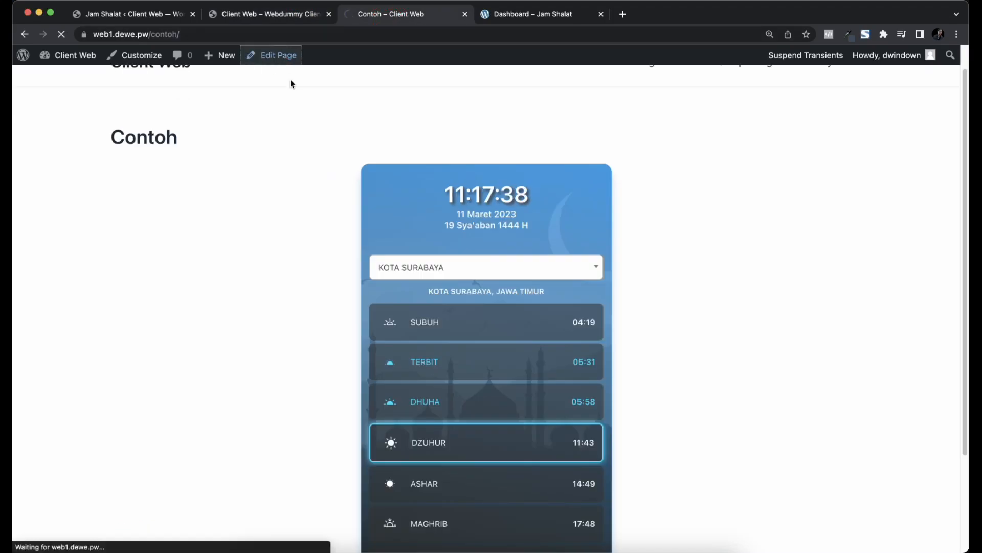
{"action": "triple_click", "coordinate": [113, 200]}
{"action": "key", "text": "super+v"}
{"action": "left_click", "coordinate": [860, 66]}
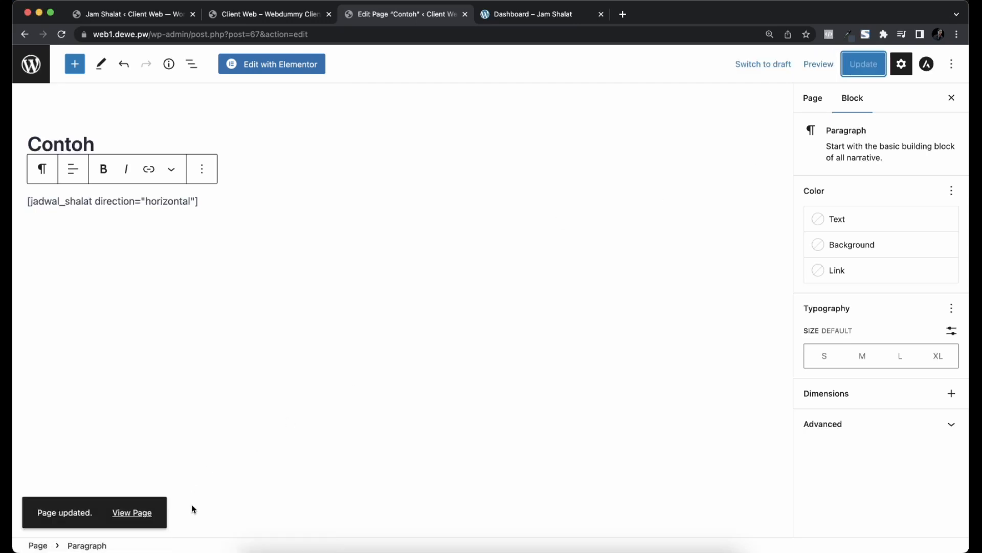
{"action": "left_click", "coordinate": [137, 517]}
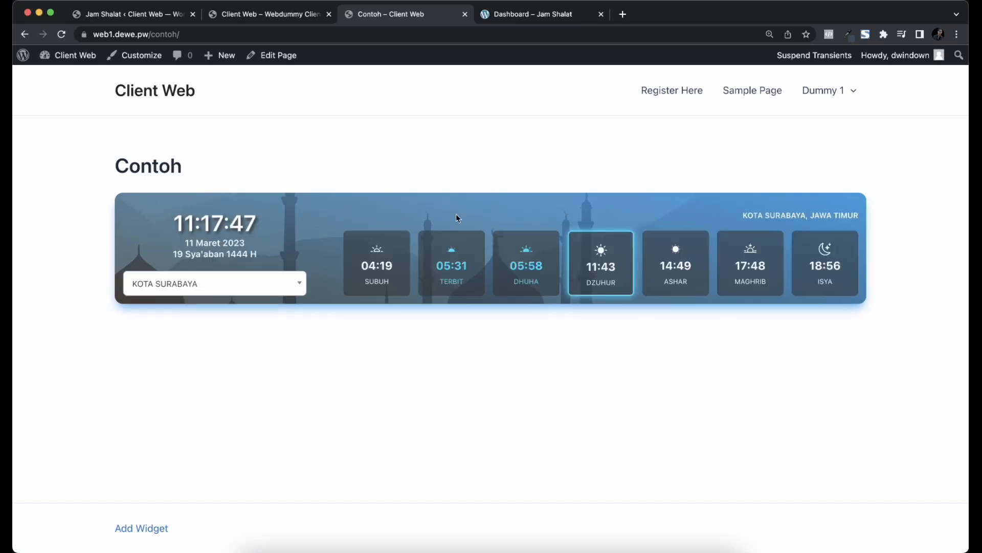
Examine the calendar table shortcode [jadwal_shalat_kalender] in the plugin's shortcode table.
{"action": "left_click", "coordinate": [146, 17]}
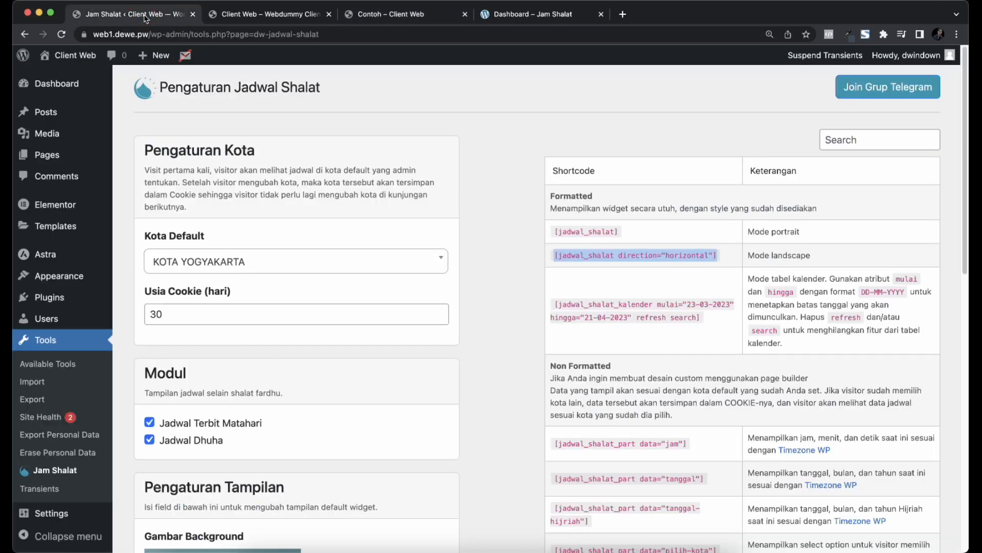
{"action": "left_click", "coordinate": [508, 308]}
{"action": "left_click_drag", "start_coordinate": [706, 323], "coordinate": [553, 306]}
{"action": "left_click", "coordinate": [533, 296]}
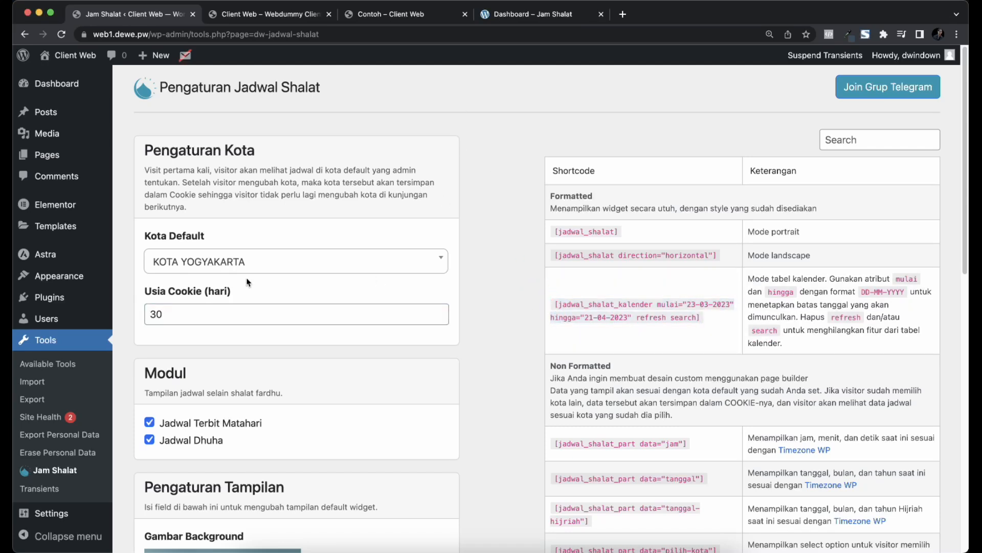
Open the Hello world! post on the site in a new tab and examine the prayer schedule in its sidebar.
{"action": "mouse_move", "coordinate": [54, 126]}
{"action": "mouse_move", "coordinate": [90, 119]}
{"action": "left_click", "coordinate": [152, 150]}
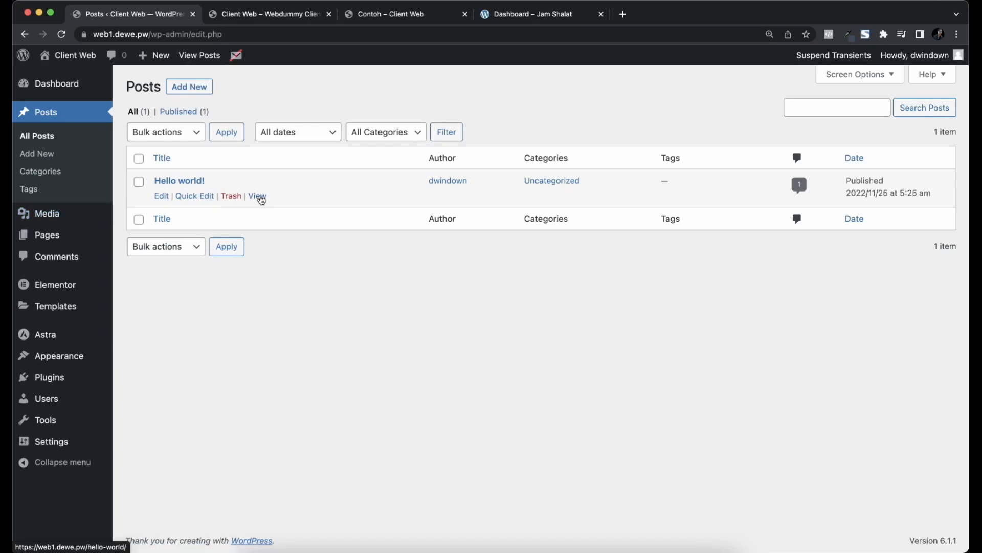
{"action": "left_click", "coordinate": [259, 196], "text": "super"}
{"action": "left_click", "coordinate": [520, 16]}
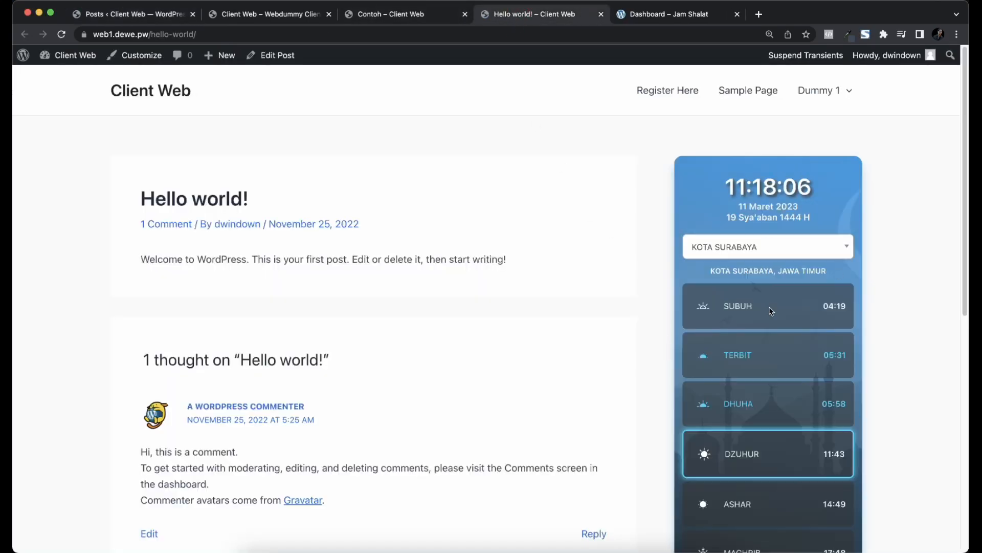
{"action": "scroll", "coordinate": [771, 311], "scroll_direction": "down", "scroll_amount": 8}
{"action": "scroll", "coordinate": [767, 429], "scroll_direction": "up", "scroll_amount": 6}
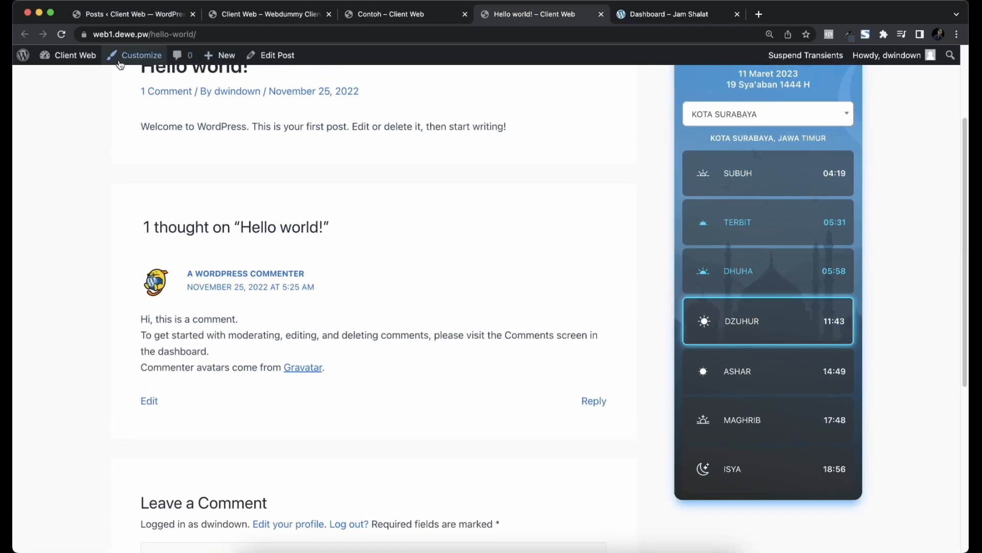
Customize the site's Main Sidebar widgets and remove the existing Jadwal Shalat legacy widget.
{"action": "left_click", "coordinate": [142, 63]}
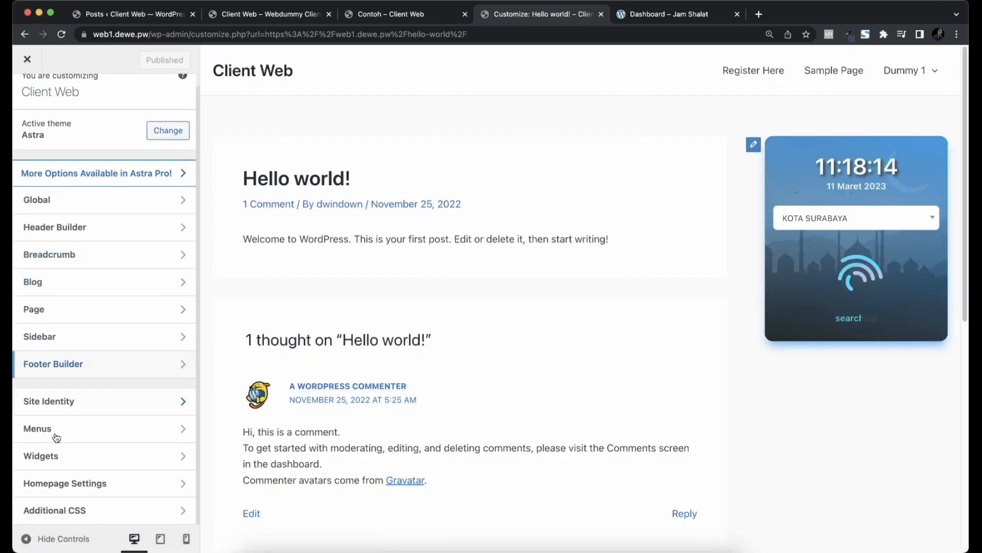
{"action": "left_click", "coordinate": [54, 456]}
{"action": "left_click", "coordinate": [101, 222]}
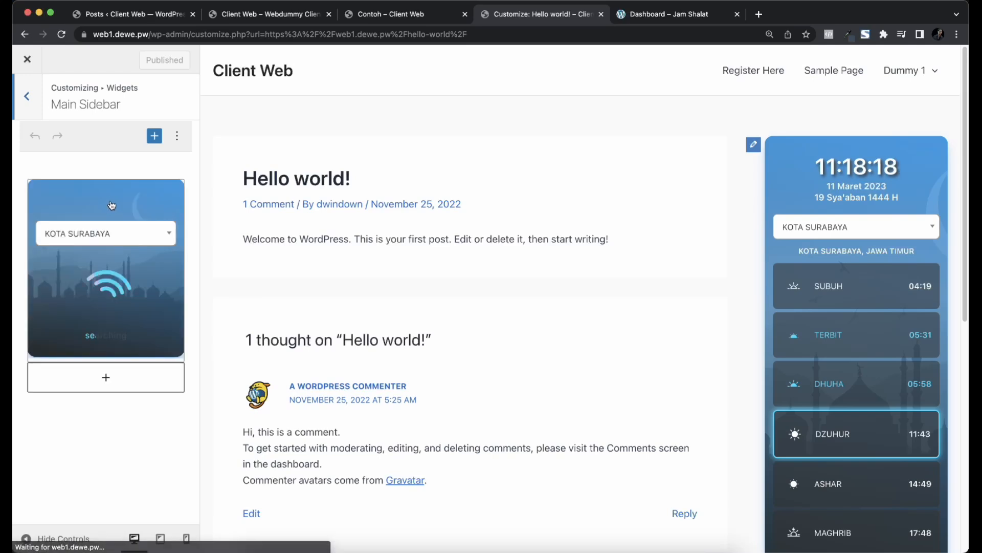
{"action": "scroll", "coordinate": [156, 203], "scroll_direction": "up", "scroll_amount": 1}
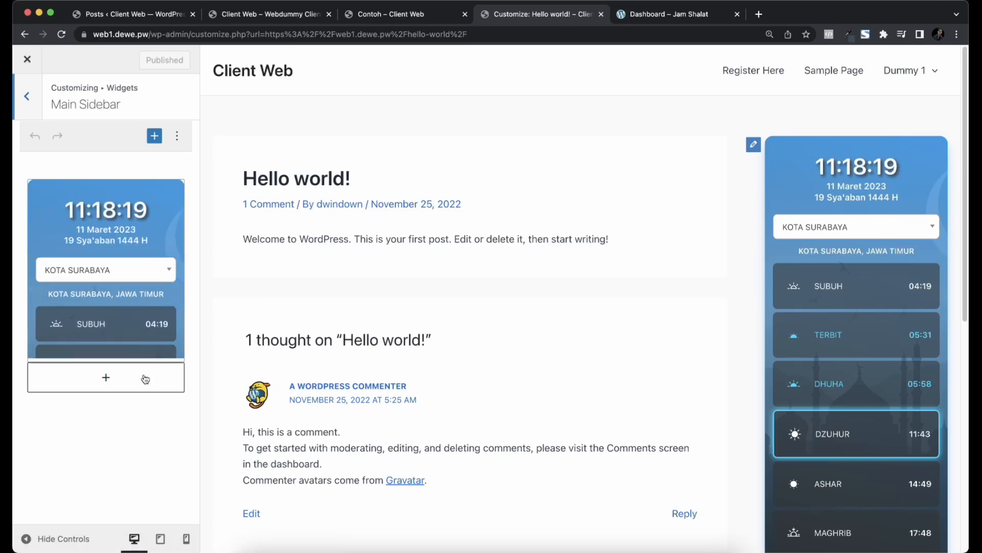
{"action": "left_click", "coordinate": [167, 185]}
{"action": "left_click", "coordinate": [104, 156]}
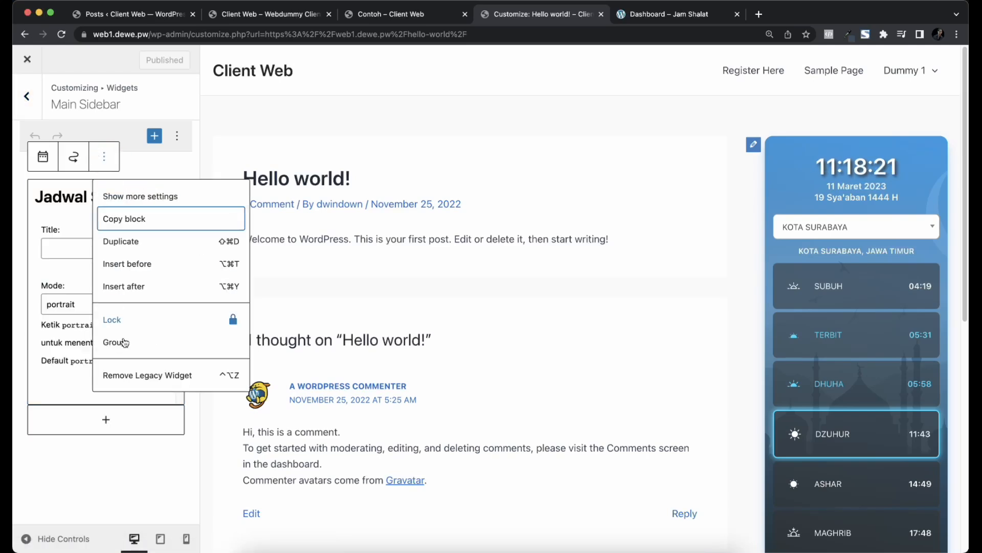
{"action": "left_click", "coordinate": [129, 384]}
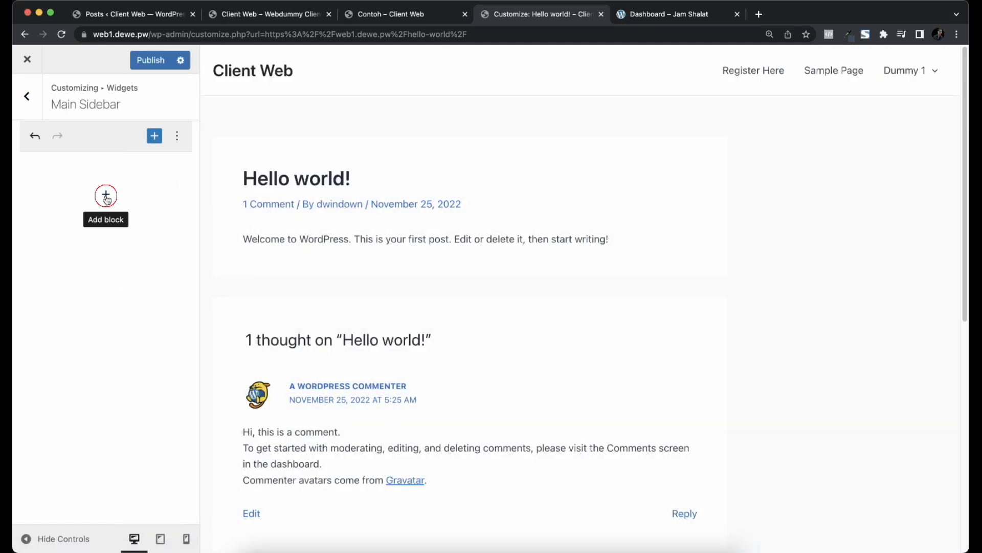
Add a Legacy Widget block to the Main Sidebar and choose Jadwal Shalat as its widget.
{"action": "left_click", "coordinate": [105, 194]}
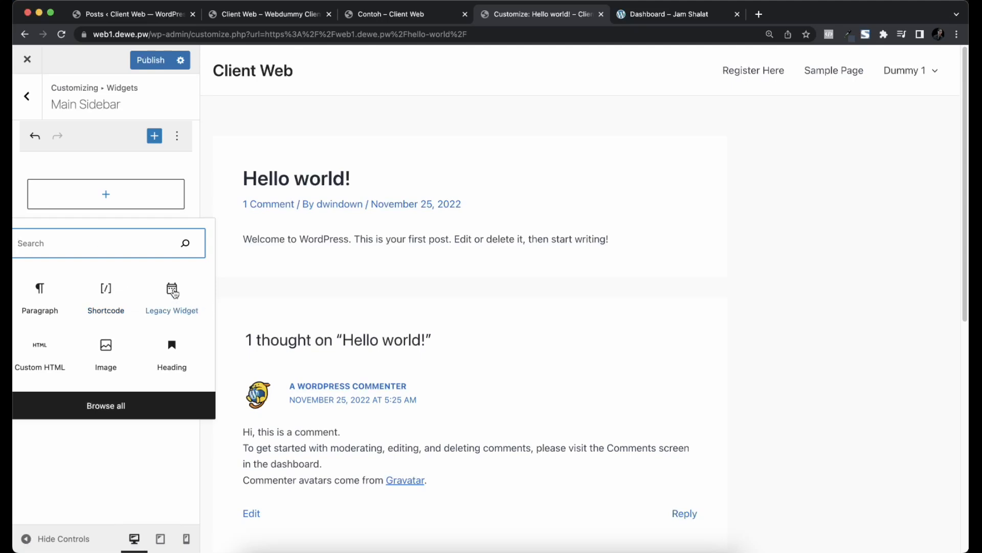
{"action": "left_click", "coordinate": [174, 293]}
{"action": "left_click", "coordinate": [129, 262]}
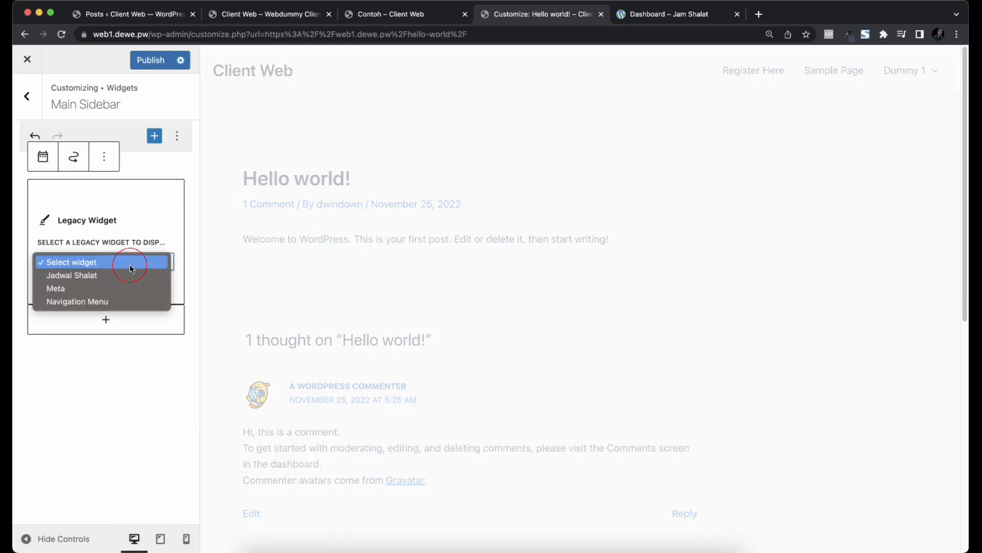
{"action": "left_click", "coordinate": [88, 276]}
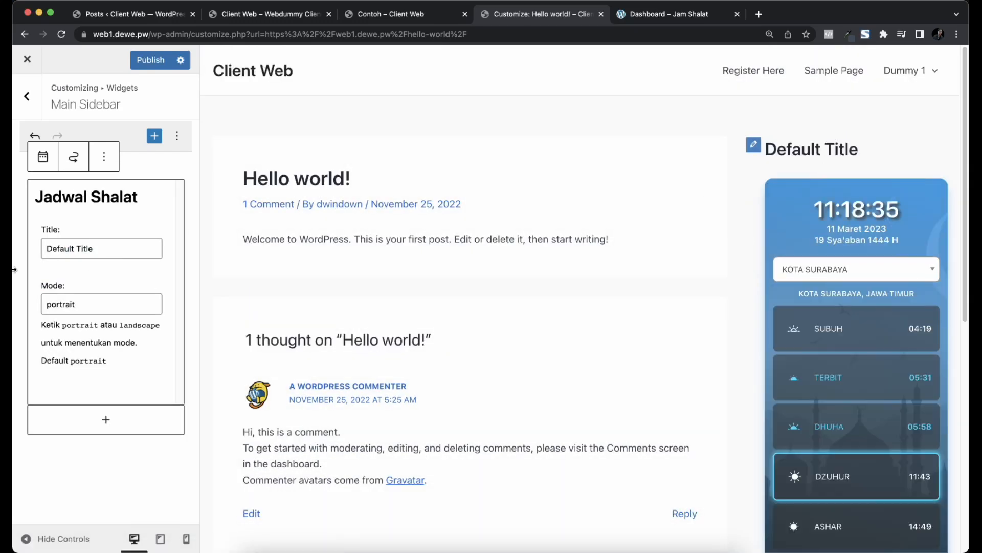
Try the title Jam Shalat Kota Anda on the Jadwal Shalat widget, and clear the title so it is blank.
{"action": "left_click", "coordinate": [109, 256]}
{"action": "key", "text": "super+a"}
{"action": "type", "text": "Jam "}
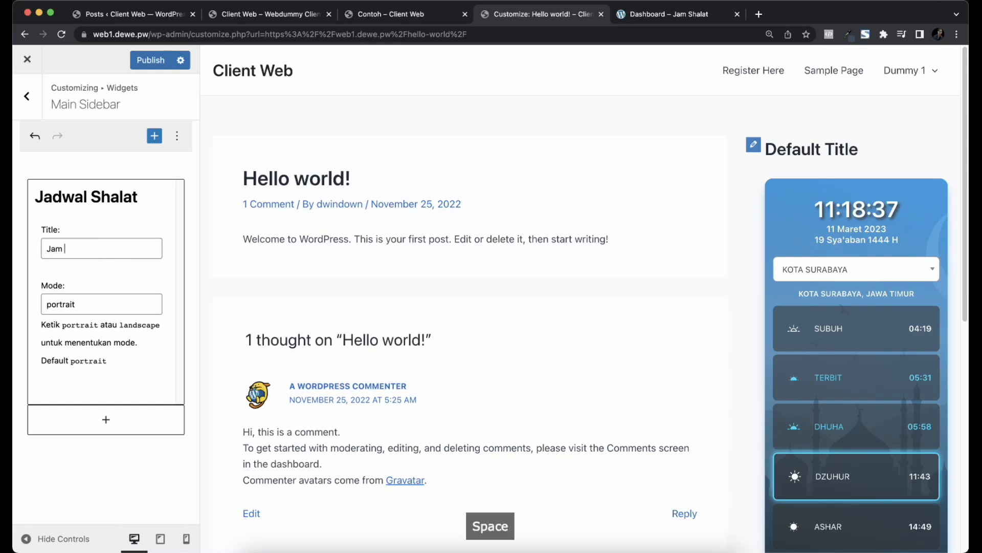
{"action": "type", "text": "Ha"}
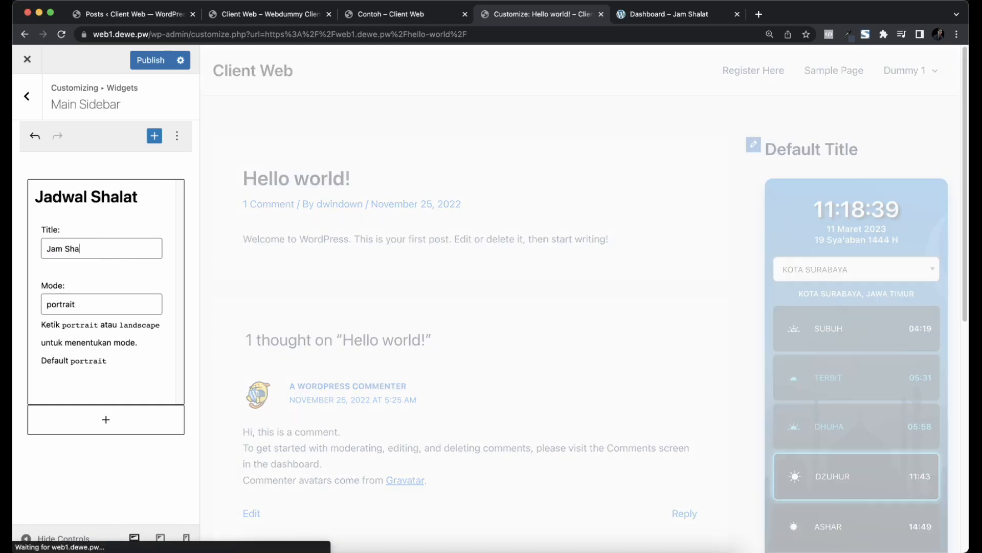
{"action": "type", "text": "lat Kota Anda"}
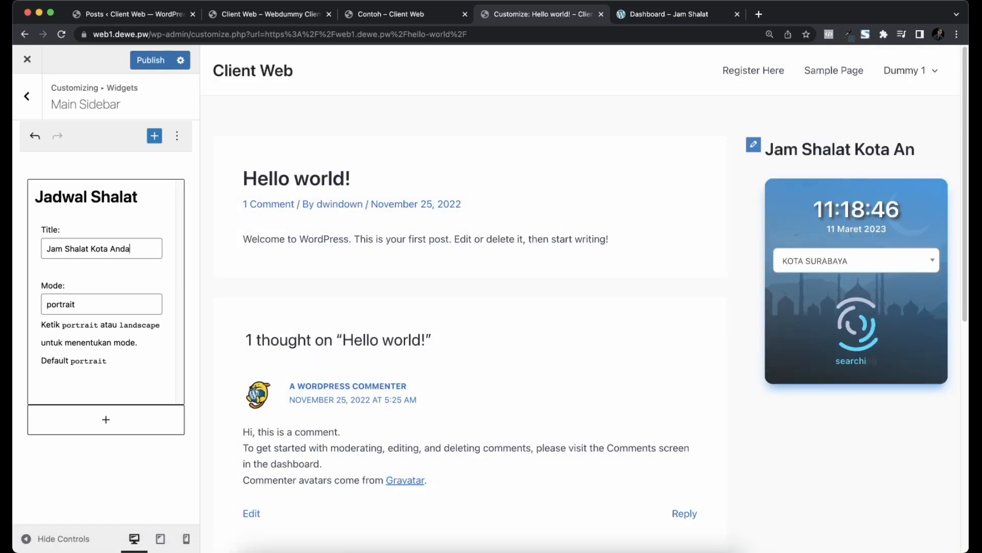
{"action": "key", "text": "ctrl+a"}
{"action": "key", "text": "BackSpace"}
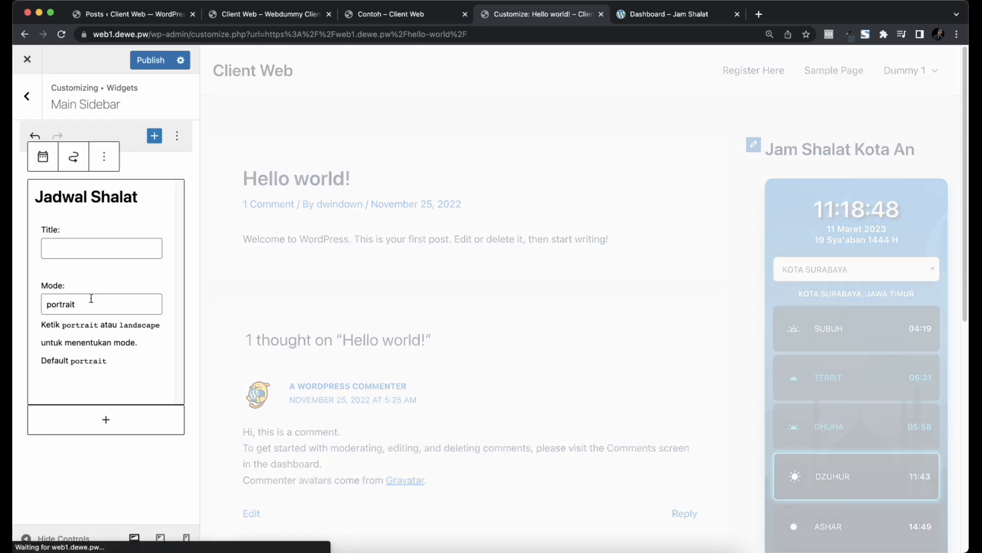
Set the Jadwal Shalat widget's mode to landscape.
{"action": "left_click", "coordinate": [96, 305]}
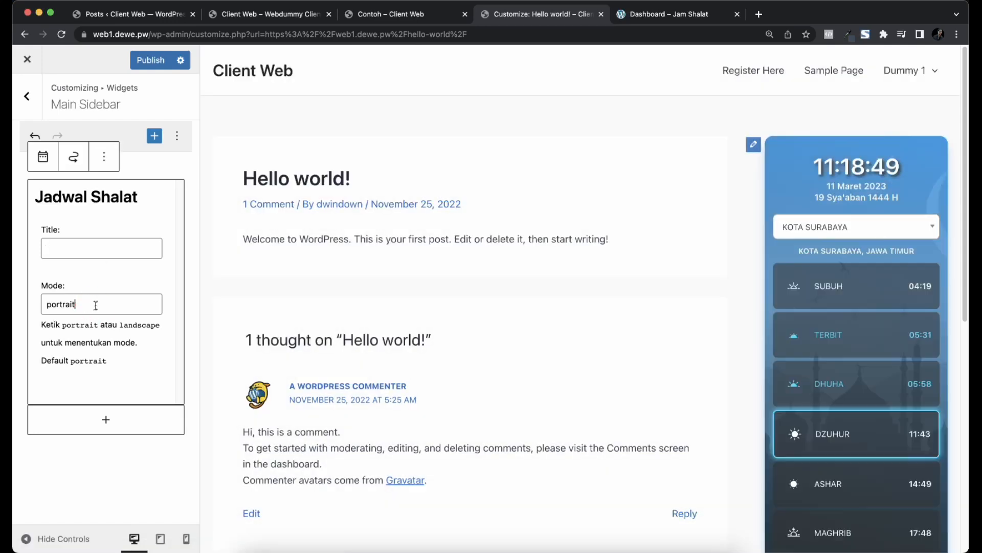
{"action": "double_click", "coordinate": [137, 326]}
{"action": "key", "text": "super+c"}
{"action": "double_click", "coordinate": [66, 306]}
{"action": "key", "text": "super+v"}
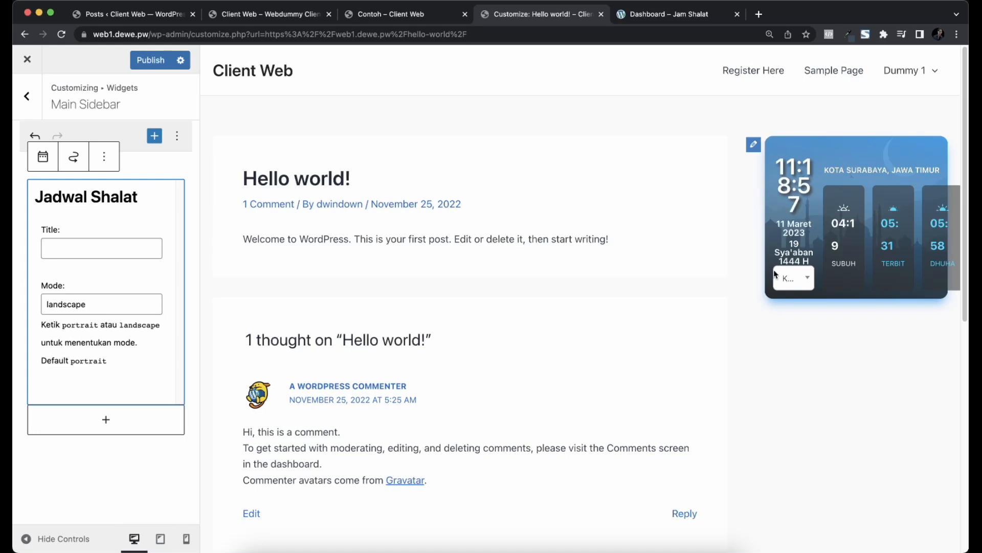
Set the Jadwal Shalat widget's mode to portrait and publish the sidebar changes.
{"action": "double_click", "coordinate": [62, 302]}
{"action": "double_click", "coordinate": [79, 325]}
{"action": "key", "text": "super+c"}
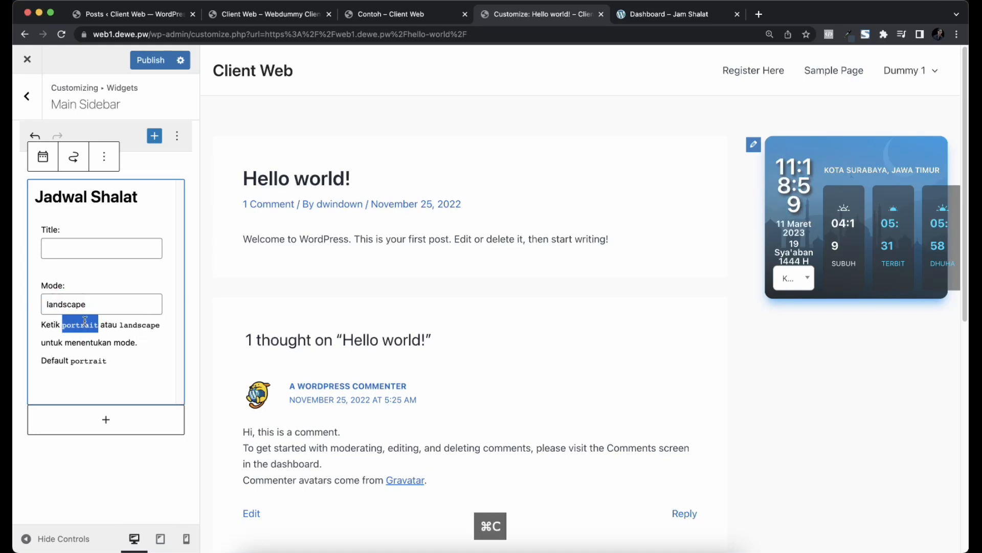
{"action": "double_click", "coordinate": [65, 304]}
{"action": "key", "text": "super+v"}
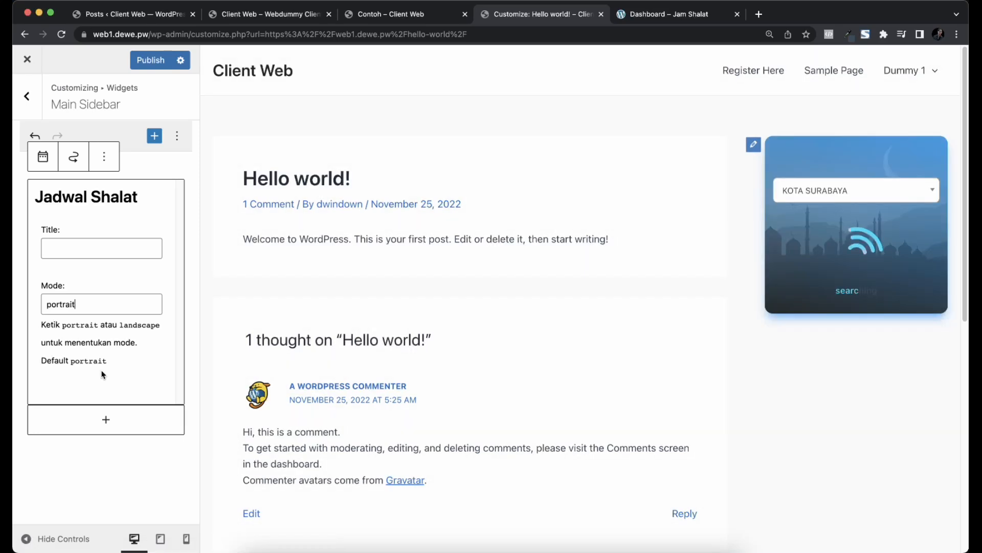
{"action": "left_click", "coordinate": [151, 60]}
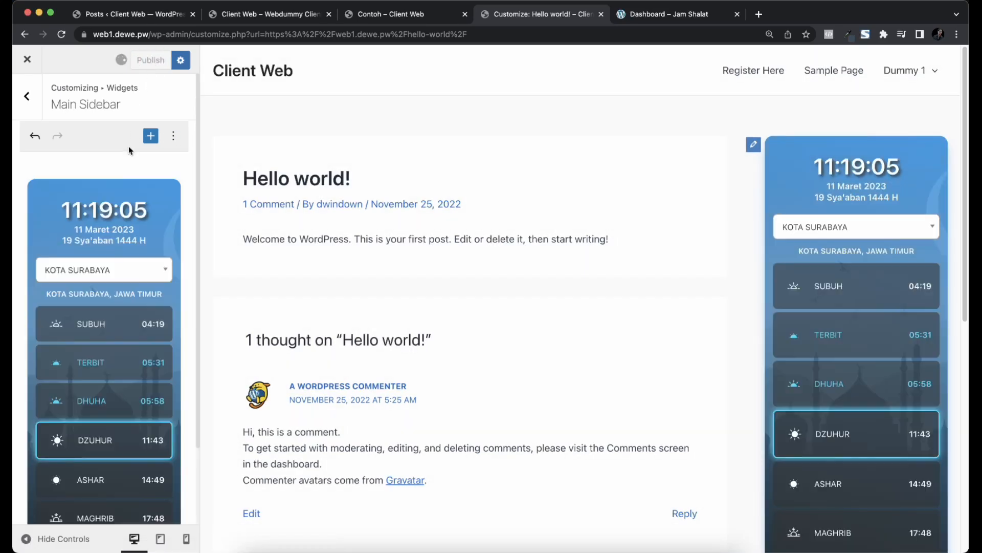
Examine the sidebar prayer schedule in the preview, close the customizer and check it on the Hello world! post.
{"action": "scroll", "coordinate": [858, 314], "scroll_direction": "down", "scroll_amount": 2}
{"action": "scroll", "coordinate": [858, 314], "scroll_direction": "down", "scroll_amount": 10}
{"action": "scroll", "coordinate": [836, 287], "scroll_direction": "up", "scroll_amount": 9}
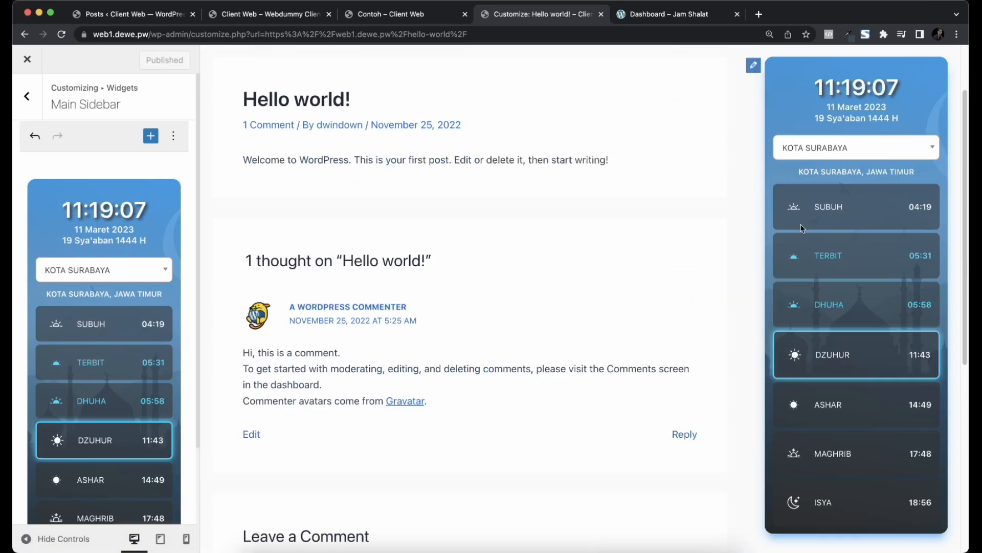
{"action": "left_click", "coordinate": [28, 64]}
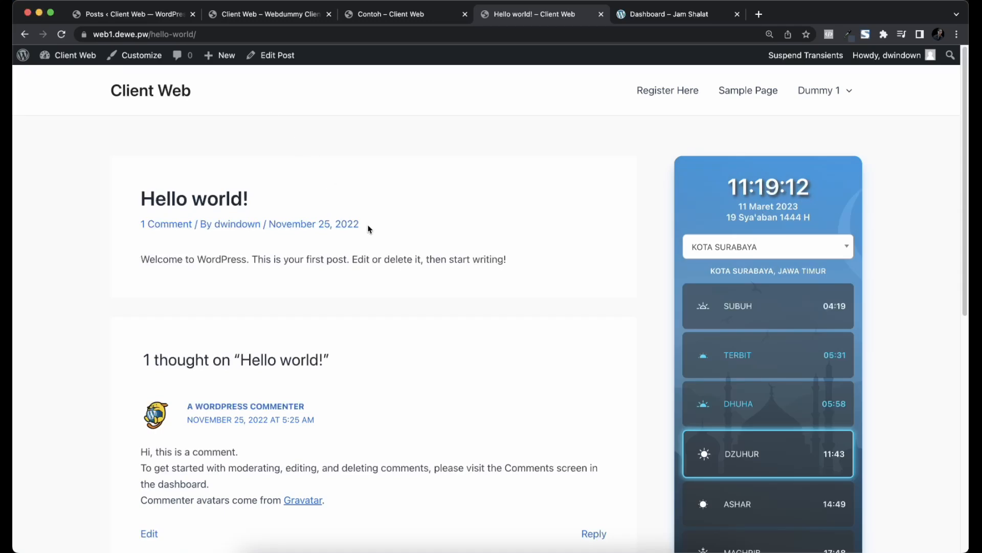
{"action": "scroll", "coordinate": [367, 379], "scroll_direction": "down", "scroll_amount": 4}
{"action": "scroll", "coordinate": [366, 379], "scroll_direction": "down", "scroll_amount": 10}
{"action": "scroll", "coordinate": [313, 368], "scroll_direction": "up", "scroll_amount": 15}
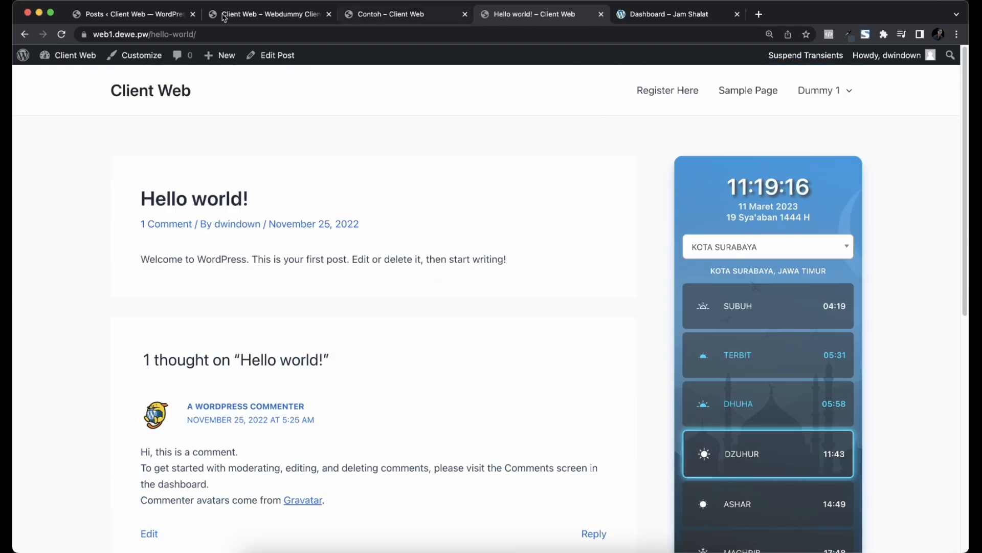
Open the dashboard's Widgets page and examine the prayer schedule in the Main Sidebar area.
{"action": "left_click", "coordinate": [151, 14]}
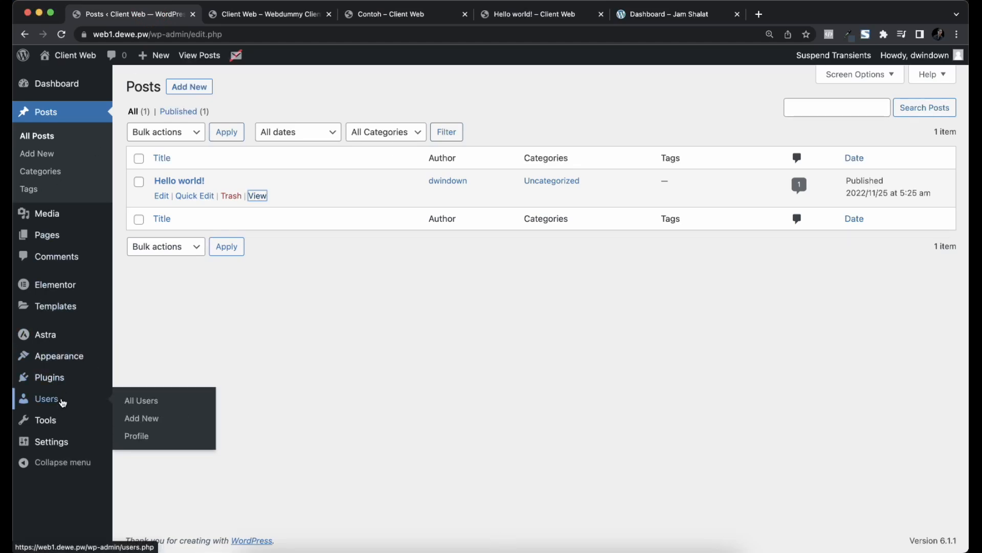
{"action": "mouse_move", "coordinate": [68, 358]}
{"action": "left_click", "coordinate": [131, 394]}
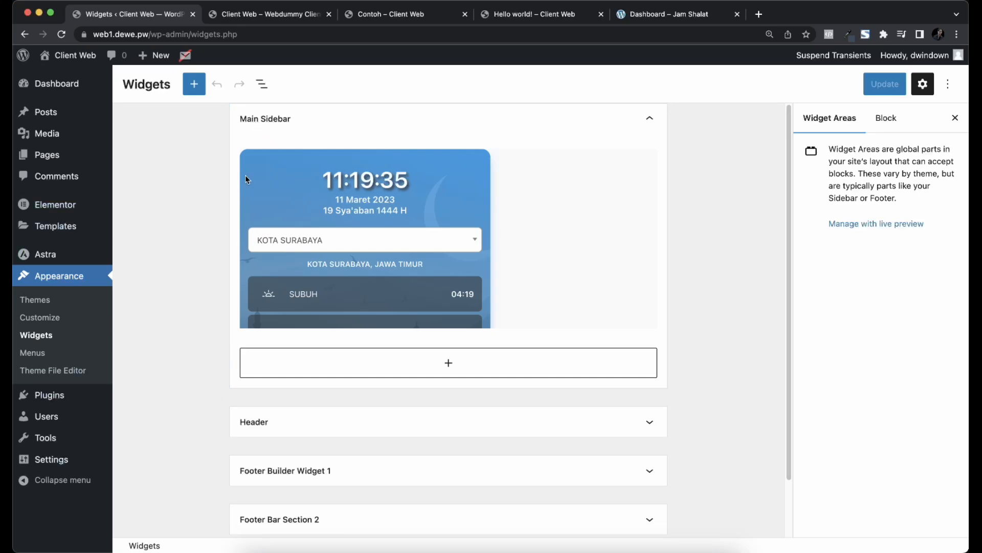
Open the Jam Shalat plugin settings and select the full [jadwal_shalat_kalender] shortcode in the shortcode table.
{"action": "mouse_move", "coordinate": [65, 404]}
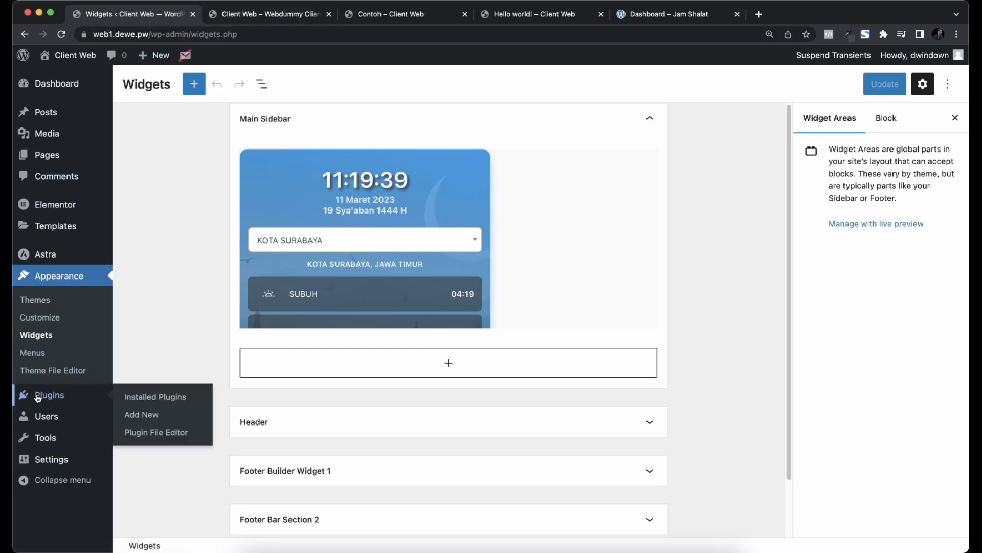
{"action": "mouse_move", "coordinate": [45, 437]}
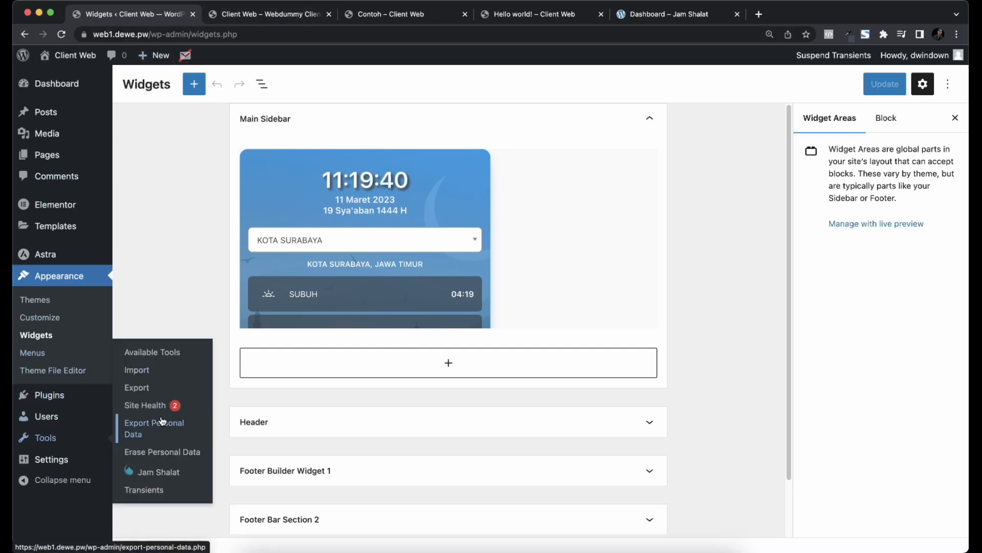
{"action": "left_click", "coordinate": [158, 468]}
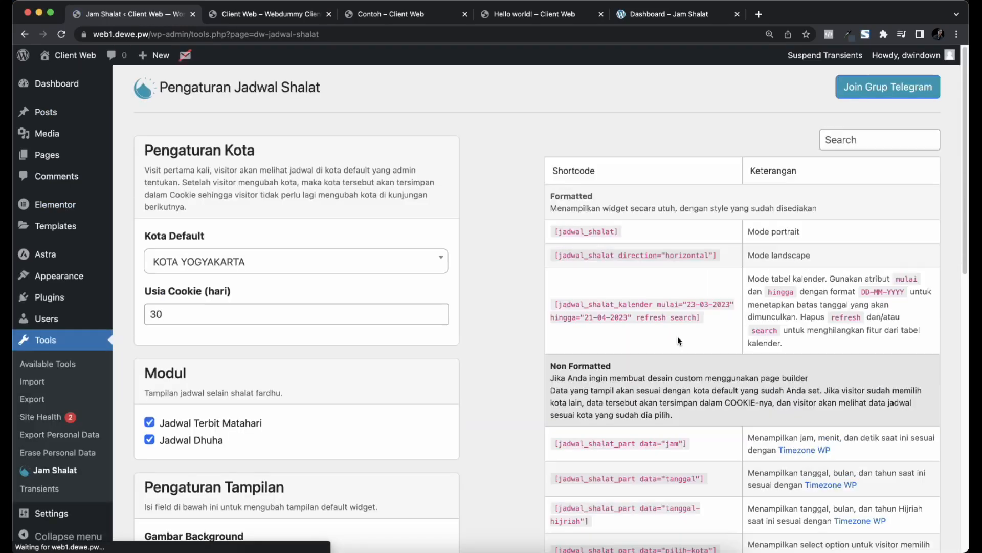
{"action": "left_click_drag", "start_coordinate": [709, 318], "coordinate": [569, 304]}
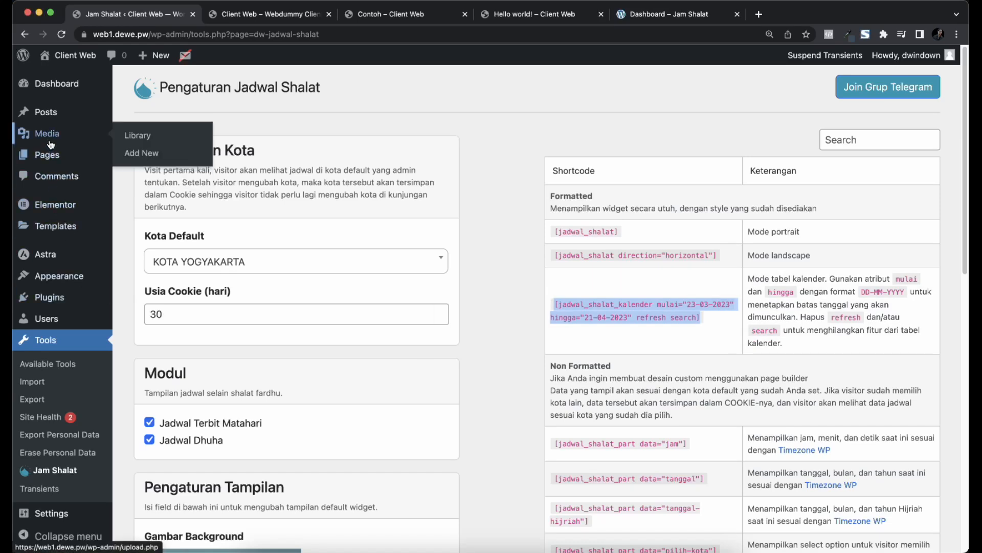
Start a new page in a separate tab and title it Kalender.
{"action": "mouse_move", "coordinate": [97, 163]}
{"action": "left_click", "coordinate": [141, 174], "text": "super"}
{"action": "left_click", "coordinate": [675, 14]}
{"action": "type", "text": "Kalender"}
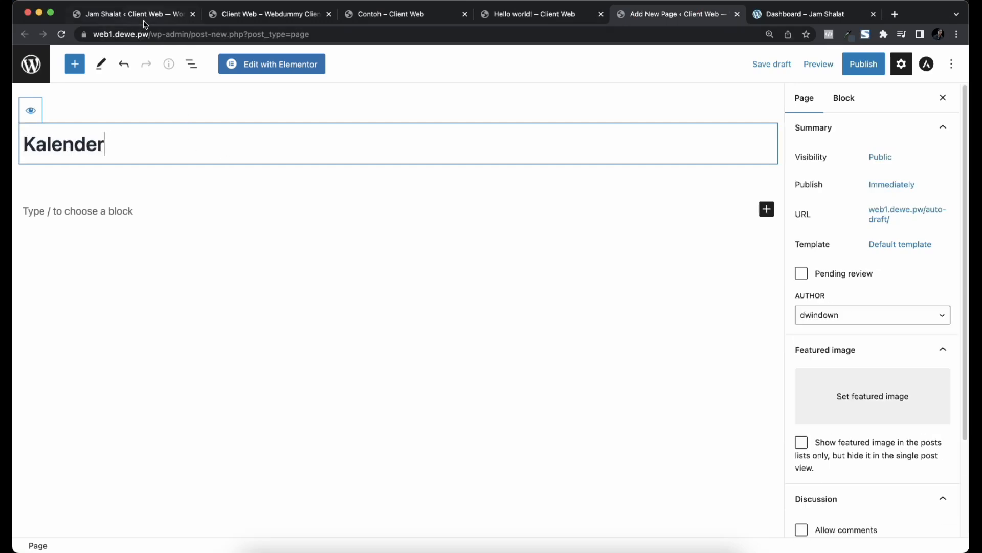
Copy the [jadwal_shalat_kalender mulai="23-03-2023" hingga="21-04-2023" refresh search] shortcode from the plugin settings into the Kalender page body and publish the page.
{"action": "left_click", "coordinate": [144, 15]}
{"action": "right_click", "coordinate": [633, 316]}
{"action": "left_click", "coordinate": [668, 341]}
{"action": "left_click", "coordinate": [676, 14]}
{"action": "left_click", "coordinate": [157, 215]}
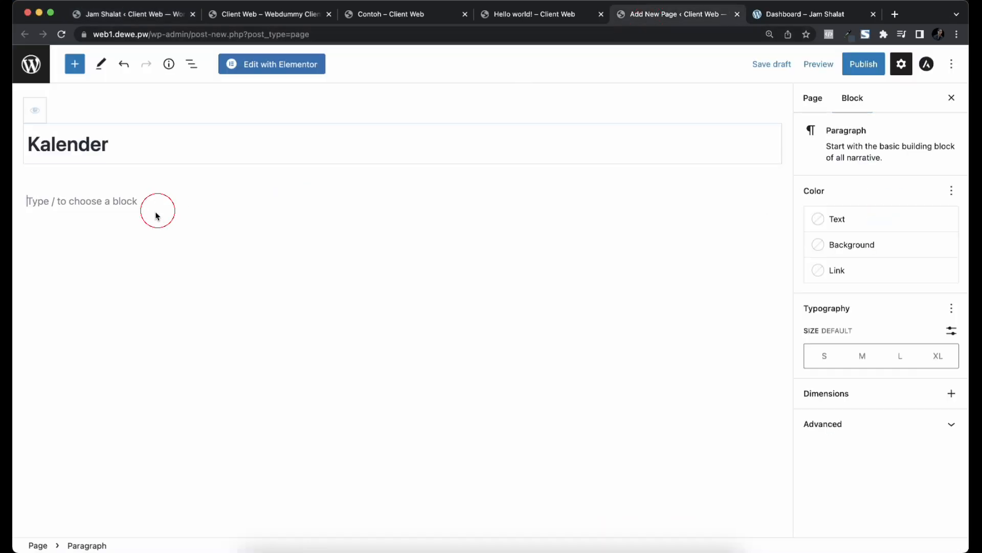
{"action": "key", "text": "super+v"}
{"action": "left_click", "coordinate": [862, 65]}
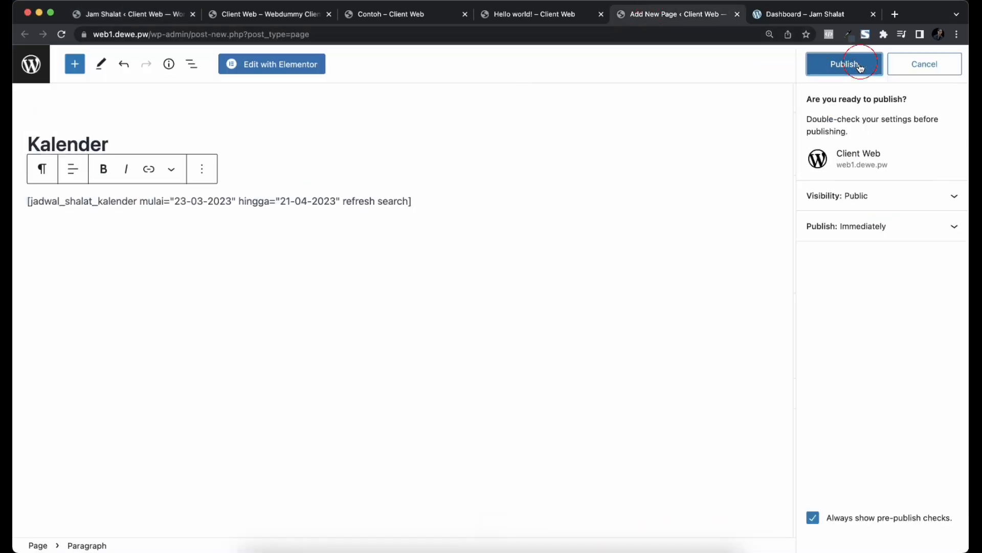
{"action": "left_click", "coordinate": [842, 66]}
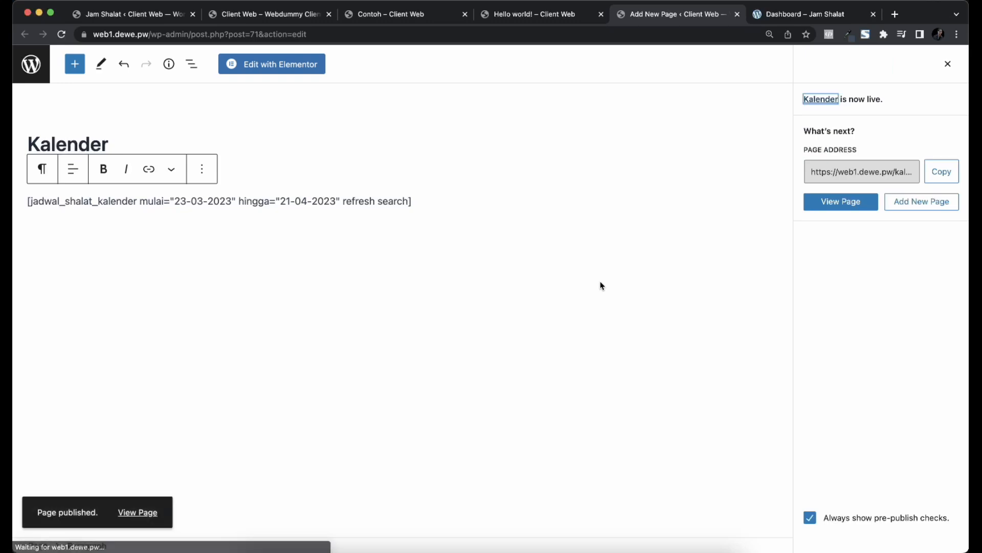
View the published Kalender page and examine its prayer calendar table.
{"action": "left_click", "coordinate": [147, 517]}
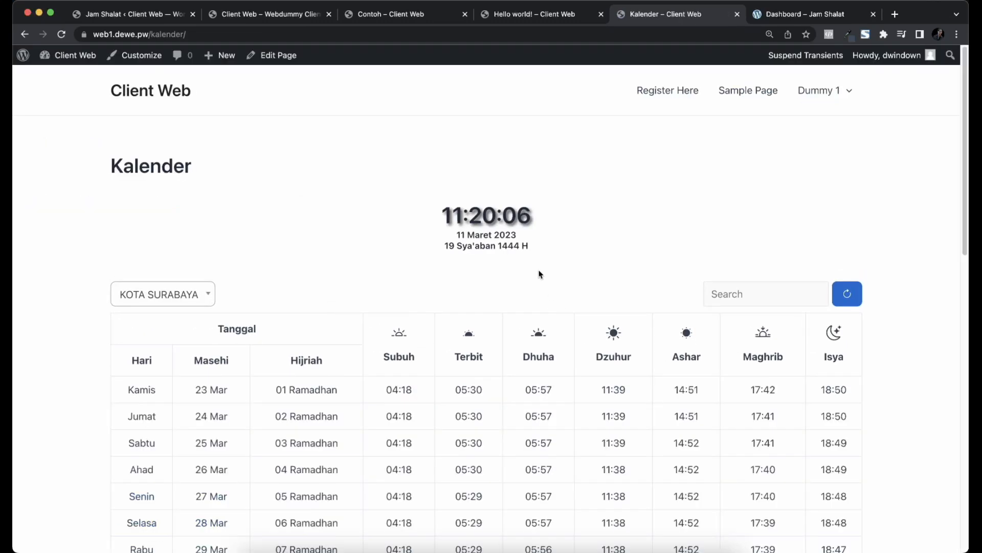
{"action": "scroll", "coordinate": [542, 272], "scroll_direction": "down", "scroll_amount": 4}
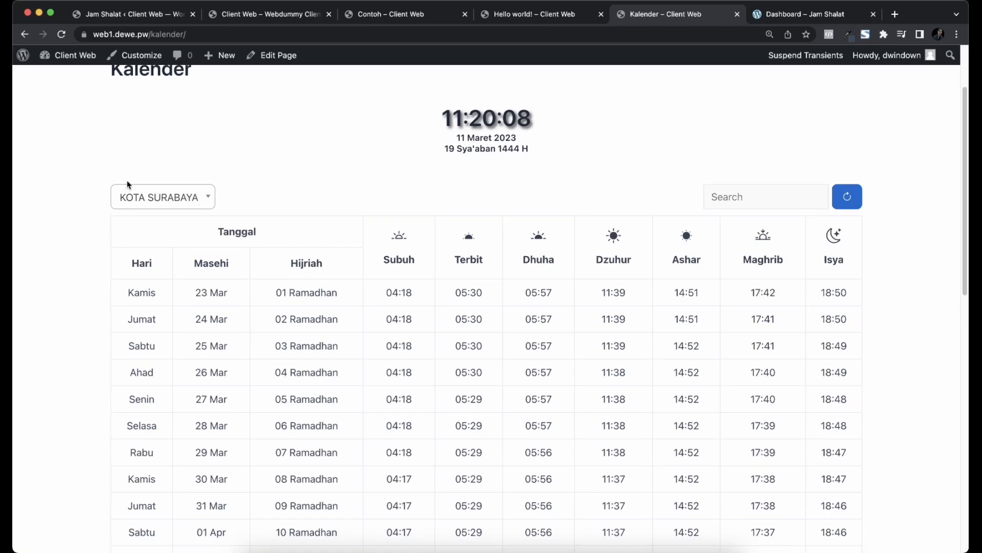
{"action": "scroll", "coordinate": [478, 259], "scroll_direction": "up", "scroll_amount": 2}
{"action": "scroll", "coordinate": [313, 307], "scroll_direction": "down", "scroll_amount": 6}
{"action": "scroll", "coordinate": [388, 275], "scroll_direction": "up", "scroll_amount": 3}
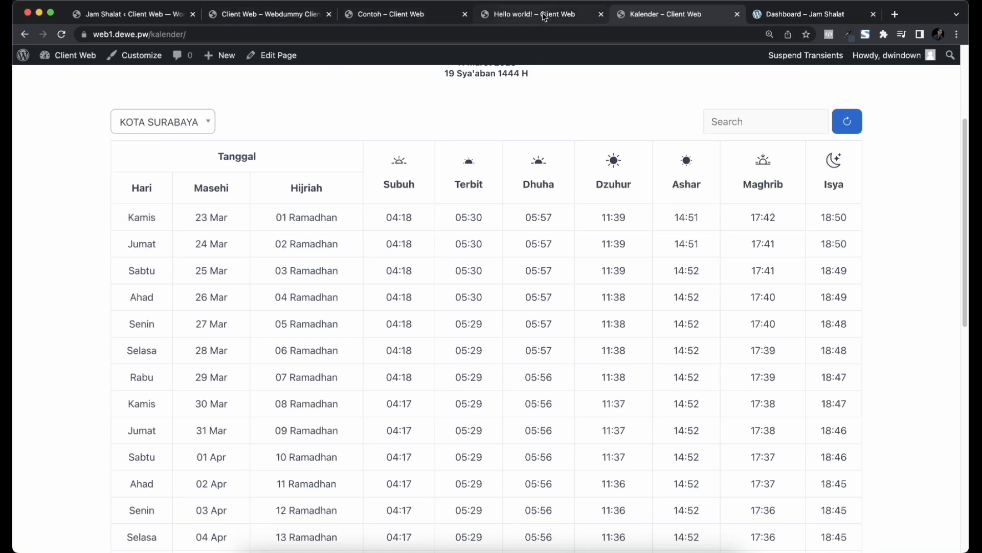
Reopen the Kalender page for editing and extend its title to Kalender Ramadhan 1444H.
{"action": "left_click", "coordinate": [291, 56]}
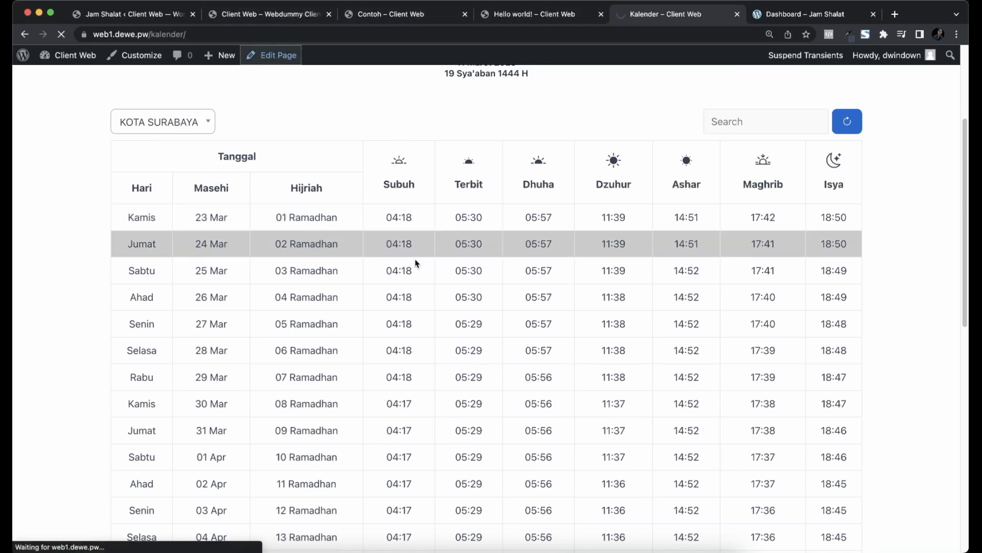
{"action": "left_click", "coordinate": [175, 202]}
{"action": "left_click_drag", "start_coordinate": [175, 202], "coordinate": [199, 210]}
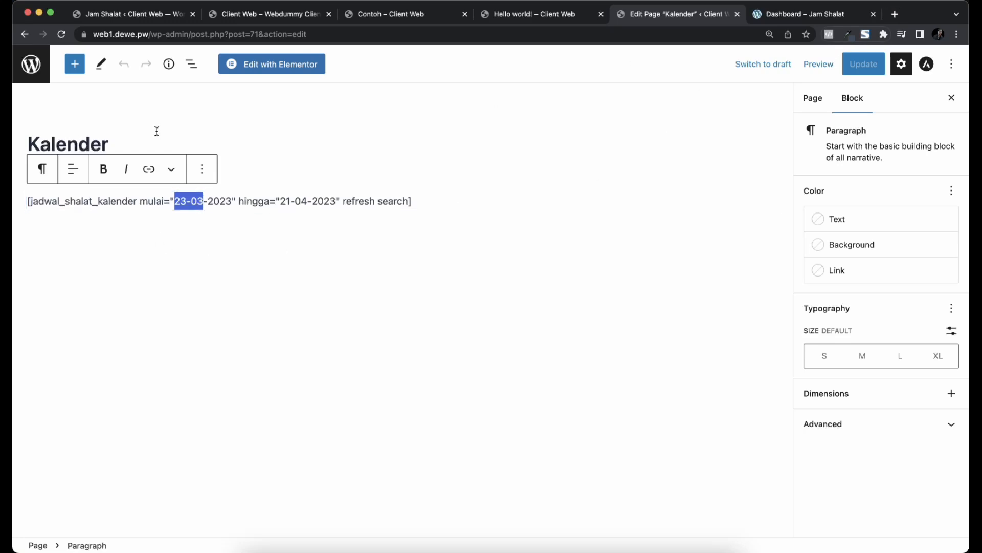
{"action": "left_click", "coordinate": [134, 146]}
{"action": "type", "text": "Ramadhan "}
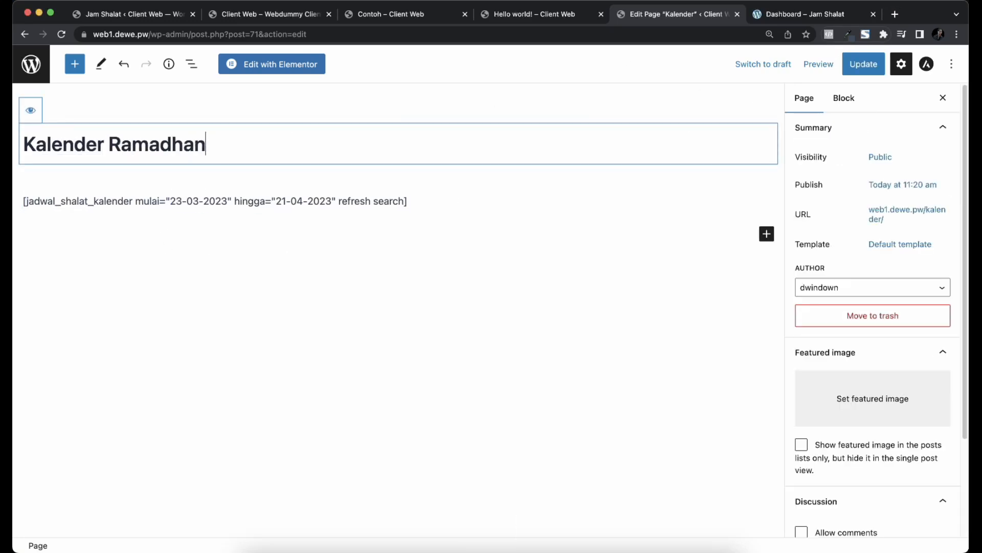
{"action": "type", "text": "1444H"}
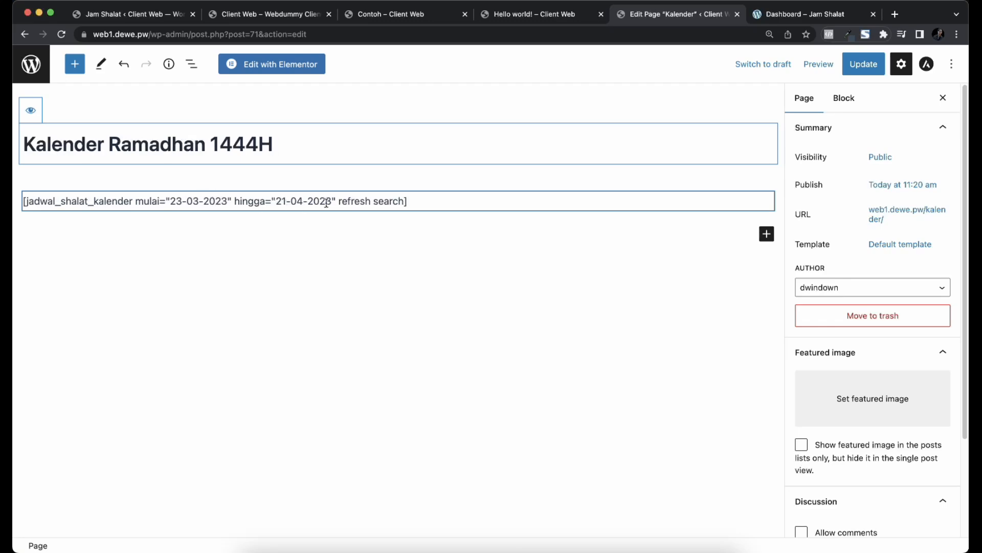
Highlight the refresh and search attributes in the calendar shortcode and update the page.
{"action": "double_click", "coordinate": [354, 205]}
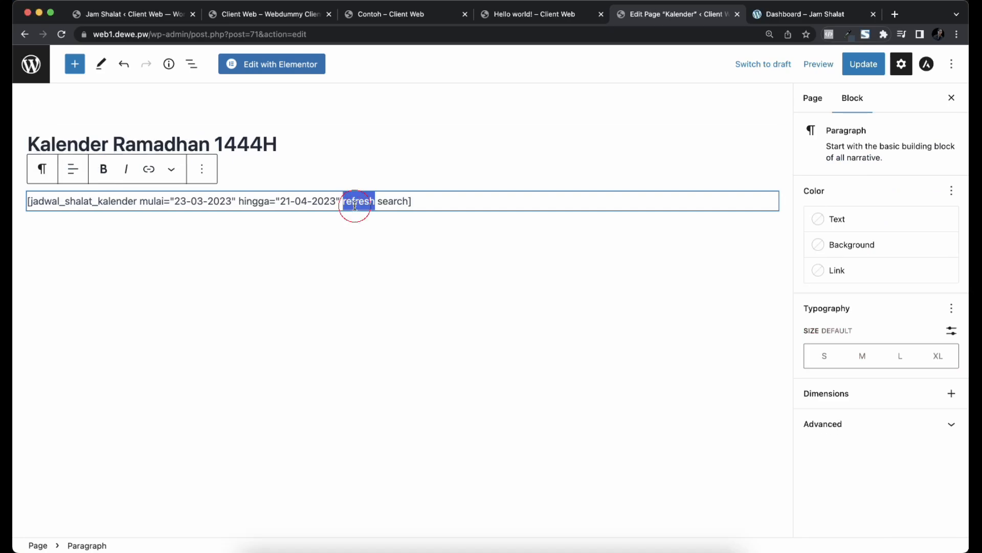
{"action": "double_click", "coordinate": [386, 203]}
{"action": "double_click", "coordinate": [364, 204]}
{"action": "double_click", "coordinate": [384, 202]}
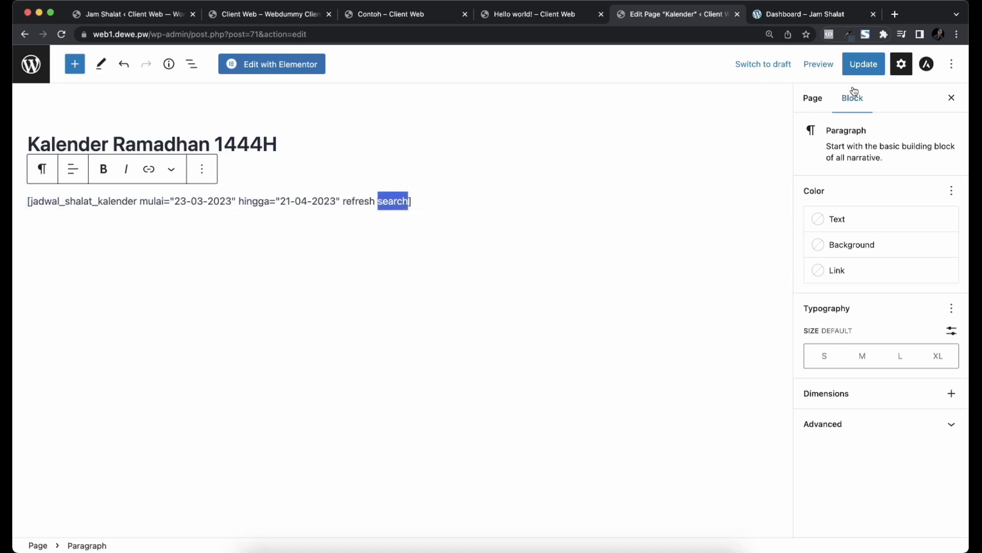
{"action": "left_click", "coordinate": [864, 64]}
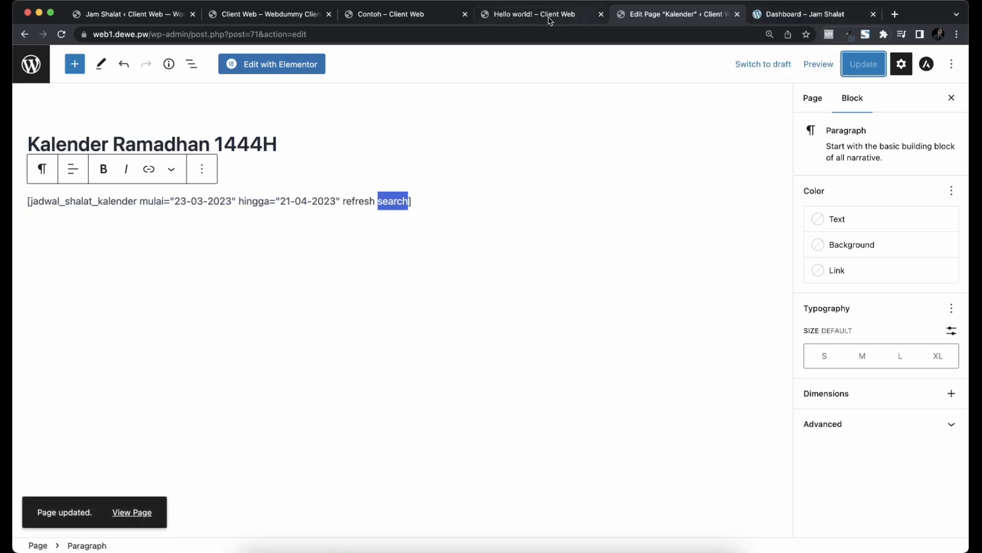
View the updated calendar page in a new tab and examine the Hijriah date column in its table.
{"action": "left_click", "coordinate": [132, 512], "text": "super"}
{"action": "left_click", "coordinate": [722, 14]}
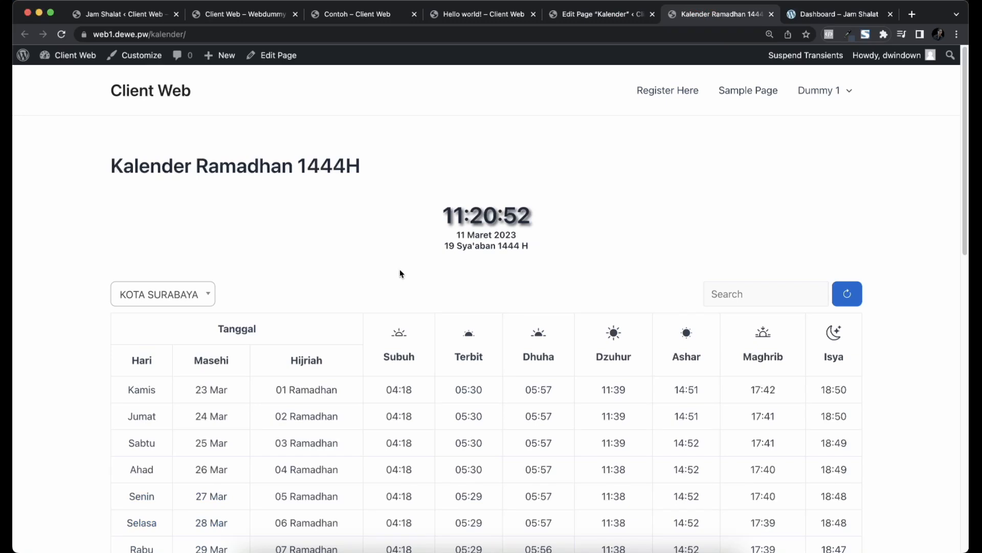
{"action": "scroll", "coordinate": [228, 332], "scroll_direction": "down", "scroll_amount": 2}
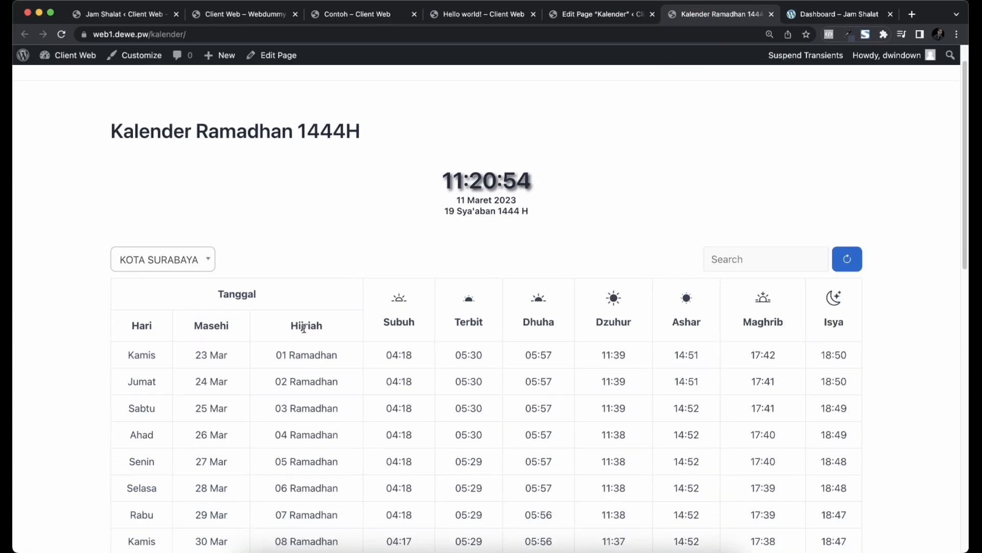
{"action": "triple_click", "coordinate": [309, 323]}
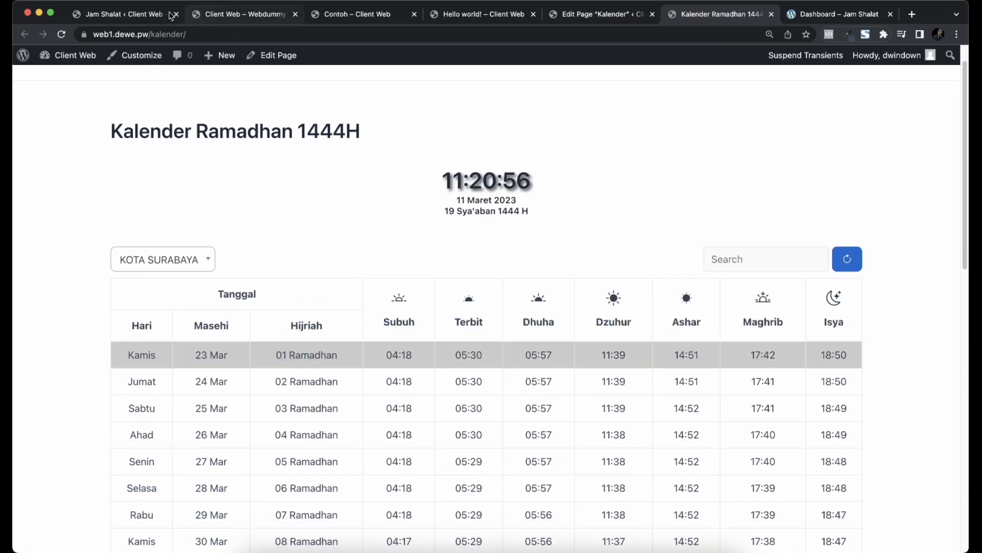
Check the Hijriah date option in the Jam Shalat settings and examine the Ramadhan calendar table's rows.
{"action": "left_click", "coordinate": [149, 16]}
{"action": "scroll", "coordinate": [318, 372], "scroll_direction": "down", "scroll_amount": 15}
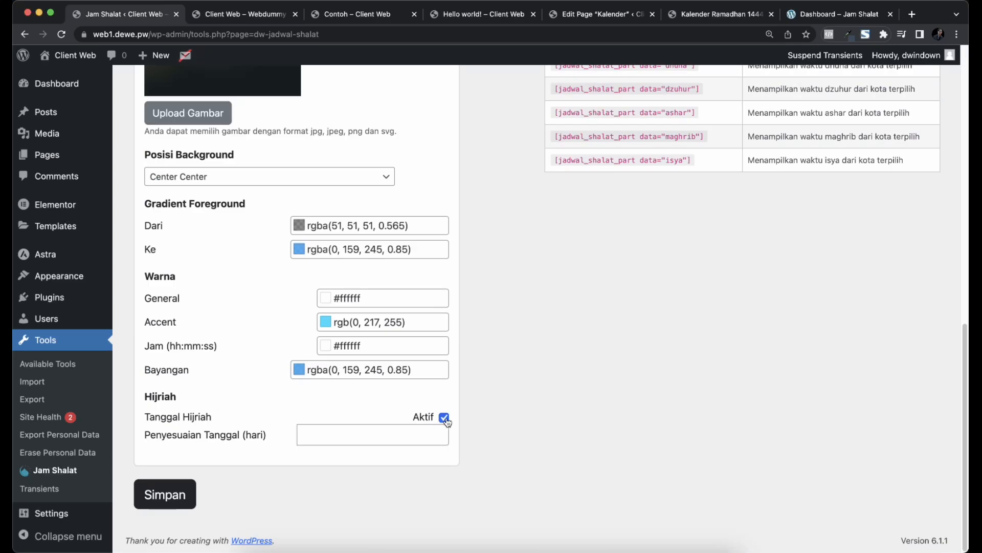
{"action": "left_click", "coordinate": [699, 19]}
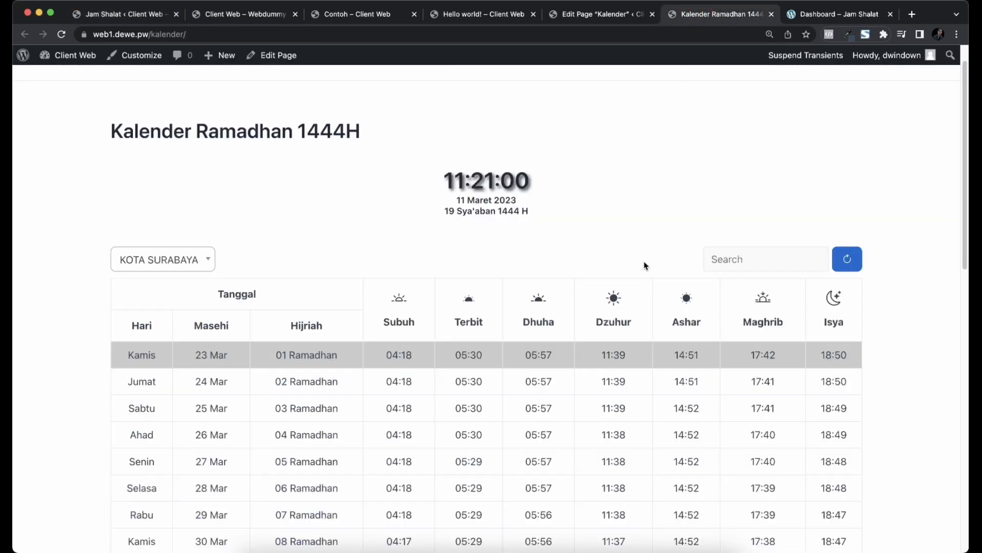
{"action": "scroll", "coordinate": [429, 248], "scroll_direction": "down", "scroll_amount": 3}
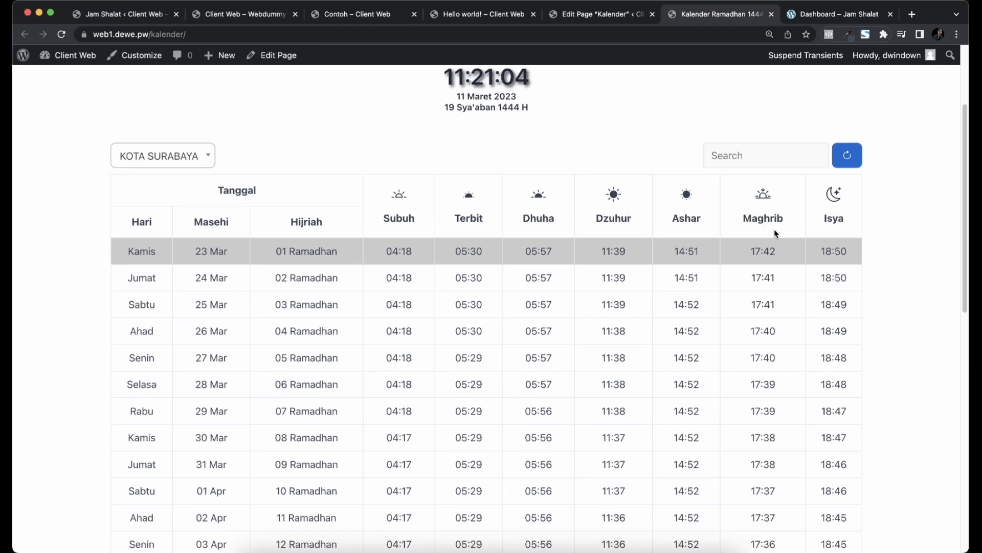
{"action": "scroll", "coordinate": [618, 420], "scroll_direction": "down", "scroll_amount": 5}
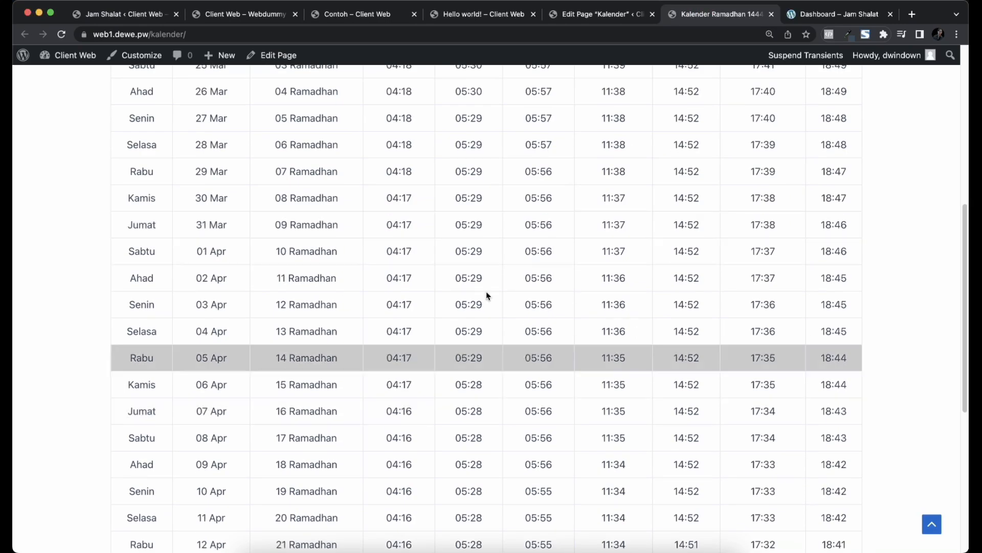
{"action": "scroll", "coordinate": [384, 314], "scroll_direction": "up", "scroll_amount": 3}
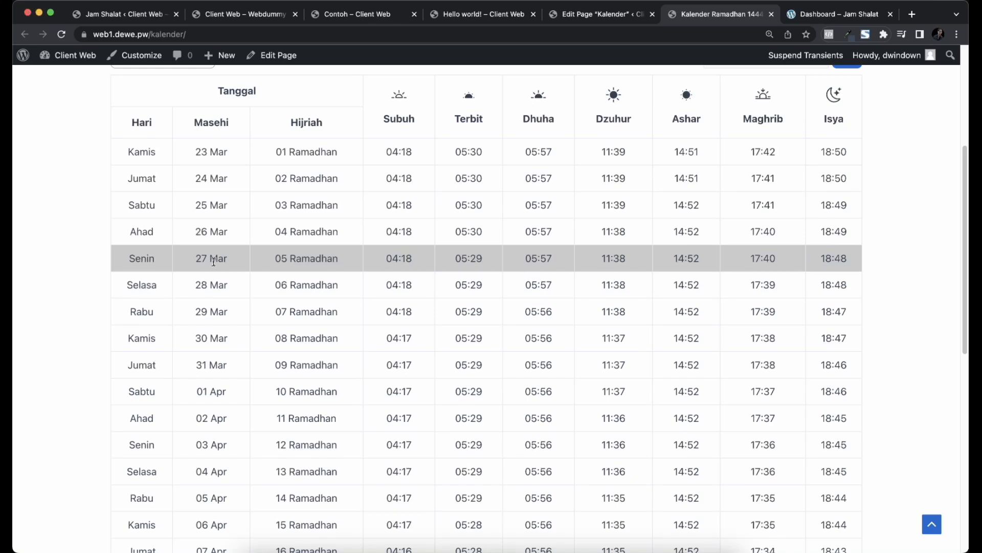
{"action": "scroll", "coordinate": [656, 229], "scroll_direction": "up", "scroll_amount": 3}
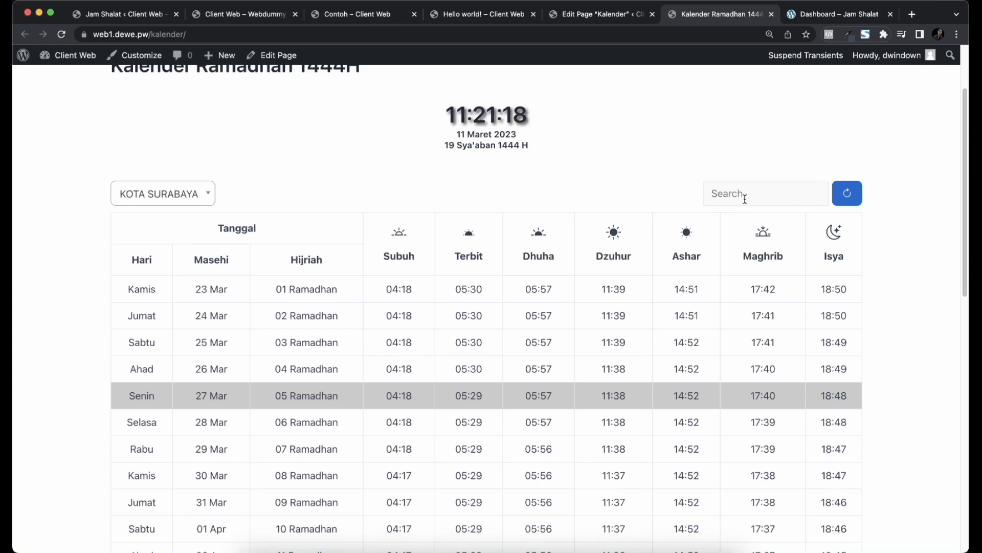
Search the calendar table for "31 ma" and examine the matching row.
{"action": "left_click", "coordinate": [745, 199]}
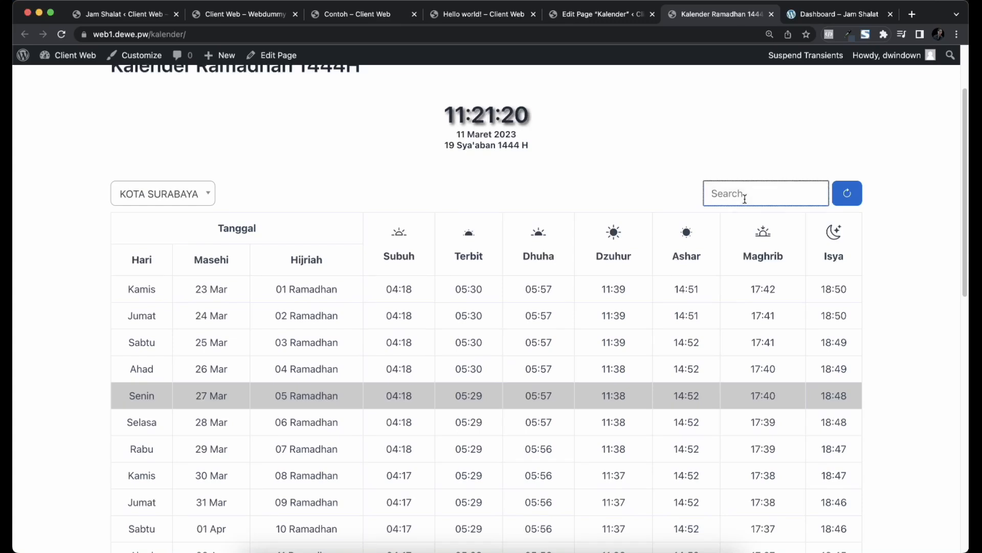
{"action": "type", "text": "31 ma"}
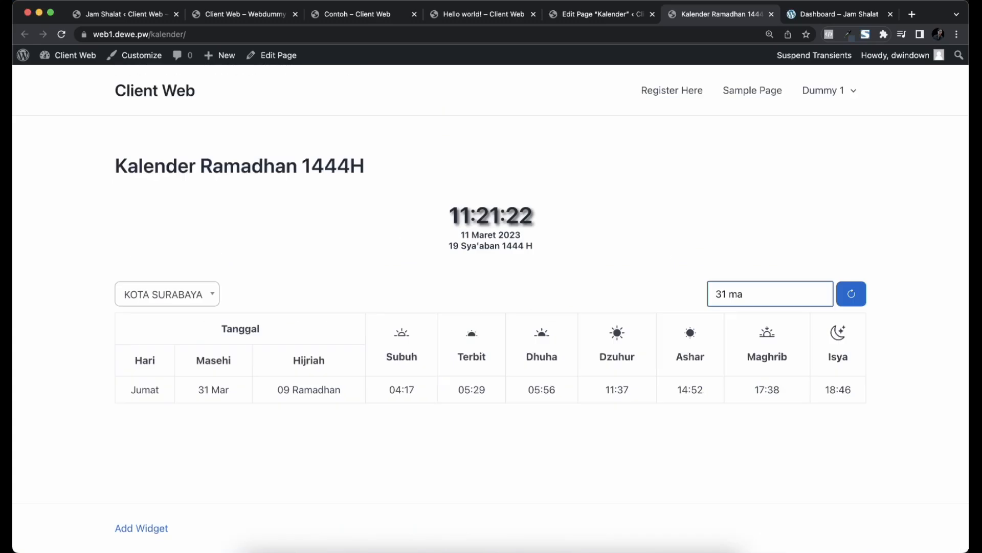
{"action": "left_click", "coordinate": [204, 389]}
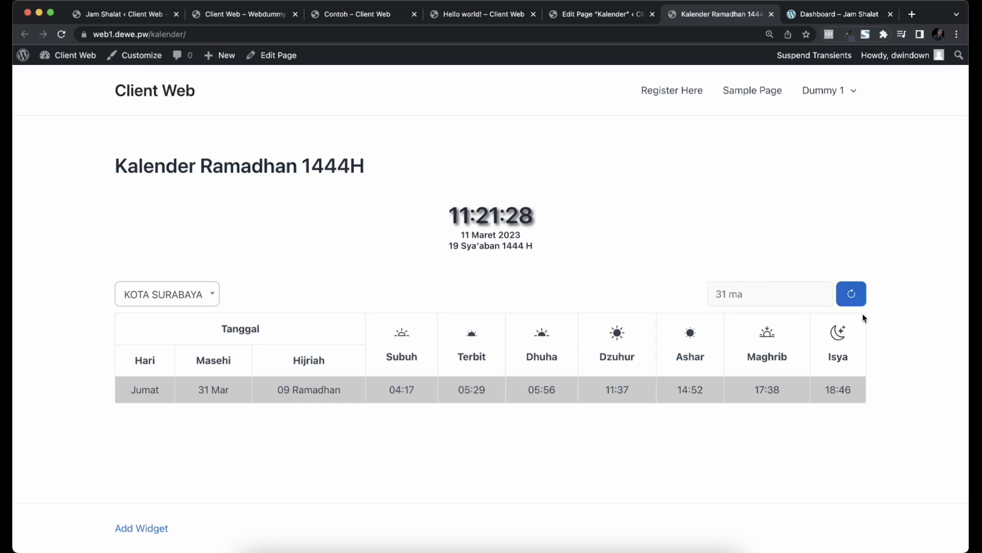
Remove the refresh and search attributes from the calendar shortcode on the Kalender page and update the page.
{"action": "left_click", "coordinate": [598, 14]}
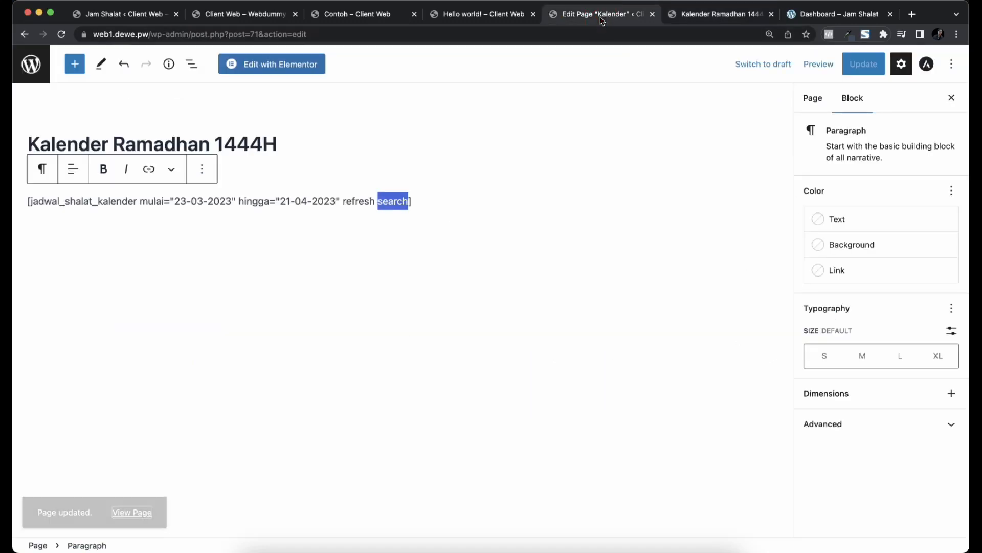
{"action": "left_click", "coordinate": [395, 201]}
{"action": "double_click", "coordinate": [395, 201]}
{"action": "key", "text": "BackSpace"}
{"action": "key", "text": "BackSpace"}
{"action": "key", "text": "BackSpace"}
{"action": "key", "text": "BackSpace"}
{"action": "key", "text": "BackSpace"}
{"action": "key", "text": "BackSpace"}
{"action": "key", "text": "BackSpace"}
{"action": "key", "text": "BackSpace"}
{"action": "key", "text": "BackSpace"}
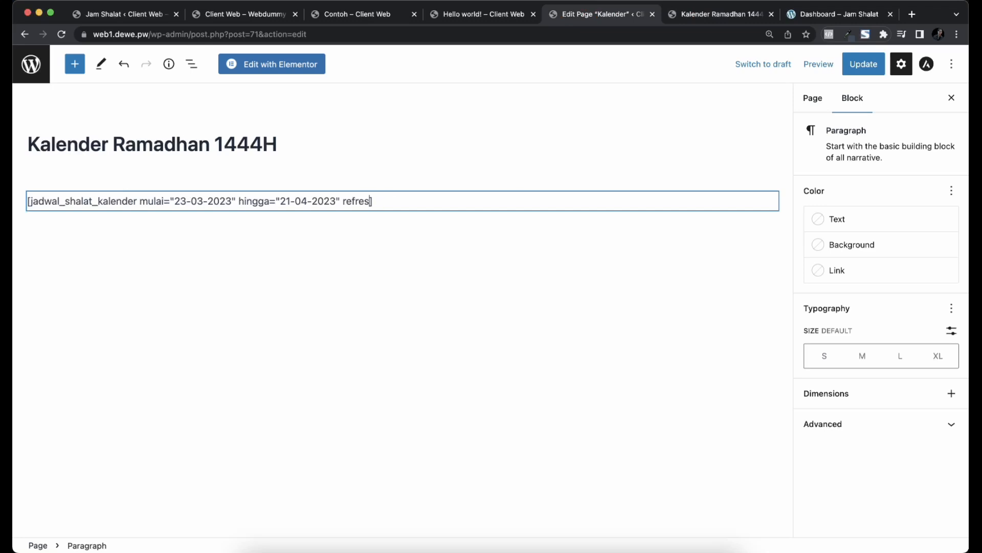
{"action": "key", "text": "BackSpace"}
{"action": "left_click", "coordinate": [864, 64]}
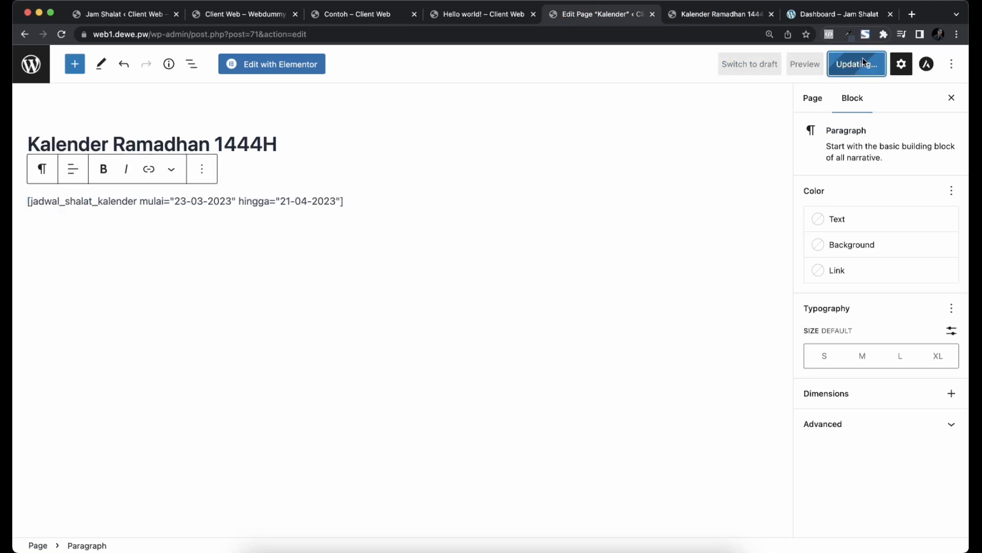
Reload the published calendar page and switch its city to KOTA YOGYAKARTA.
{"action": "left_click", "coordinate": [699, 15]}
{"action": "key", "text": "super+r"}
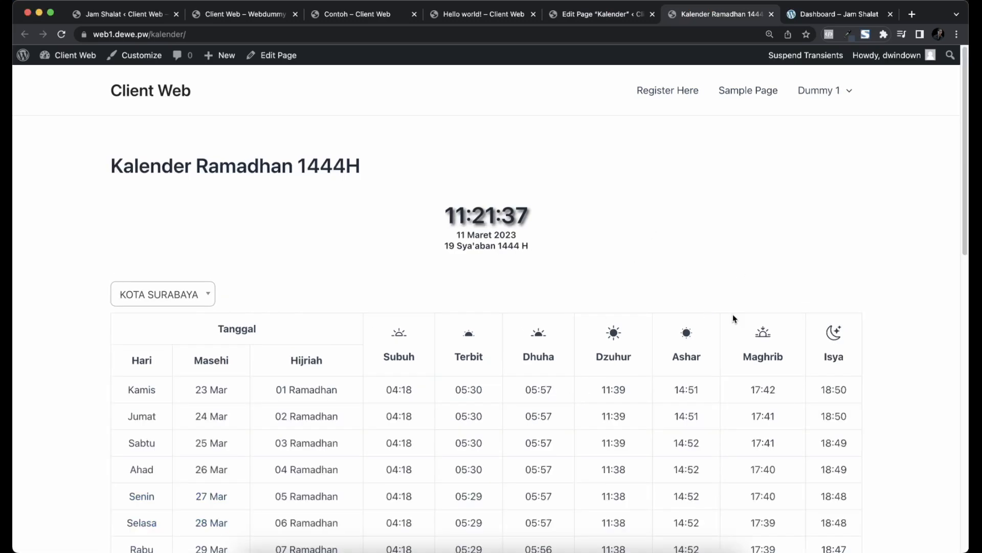
{"action": "left_click", "coordinate": [187, 295]}
{"action": "type", "text": "ygoya"}
{"action": "key", "text": "super+a"}
{"action": "type", "text": "yogya"}
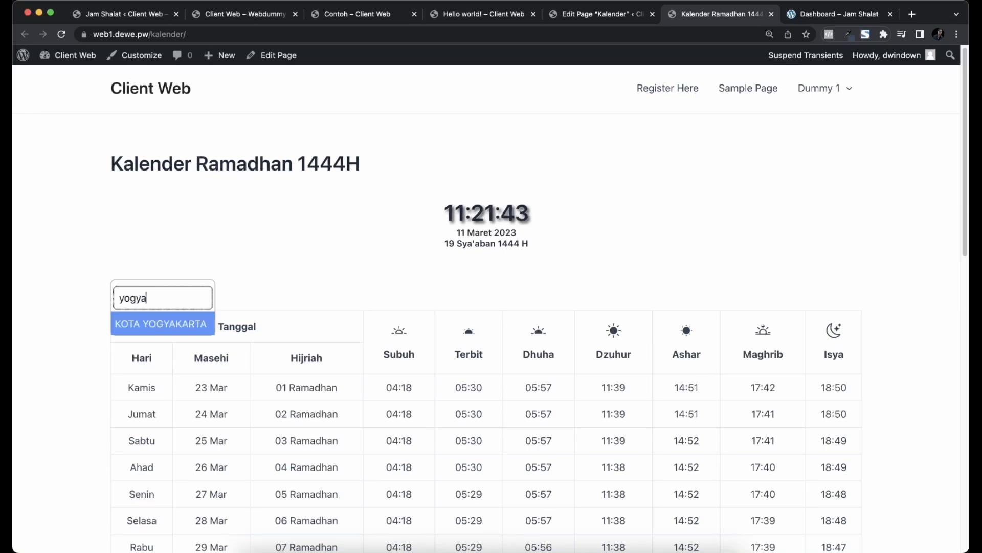
{"action": "key", "text": "Return"}
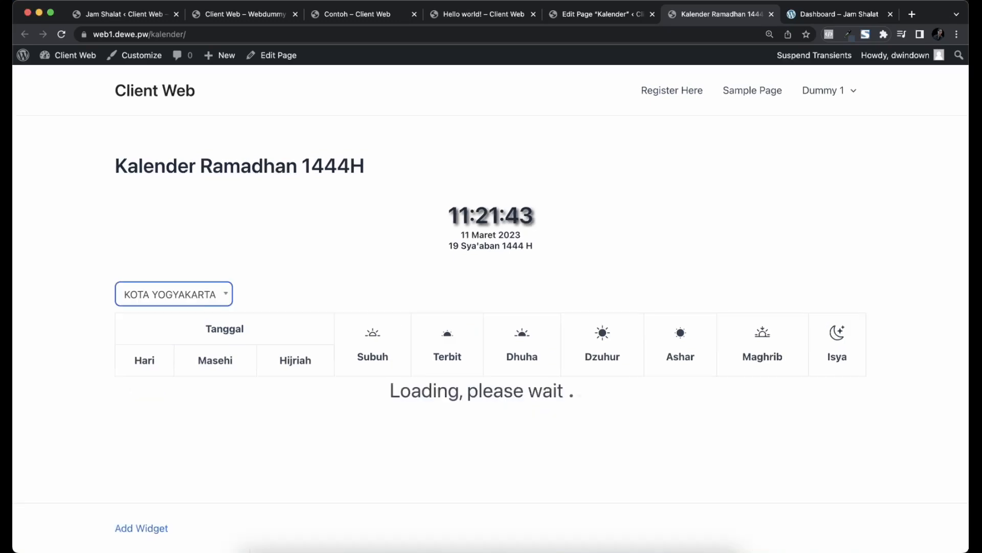
Examine the Yogyakarta prayer times throughout the calendar table and look at the city selector.
{"action": "scroll", "coordinate": [450, 281], "scroll_direction": "down", "scroll_amount": 10}
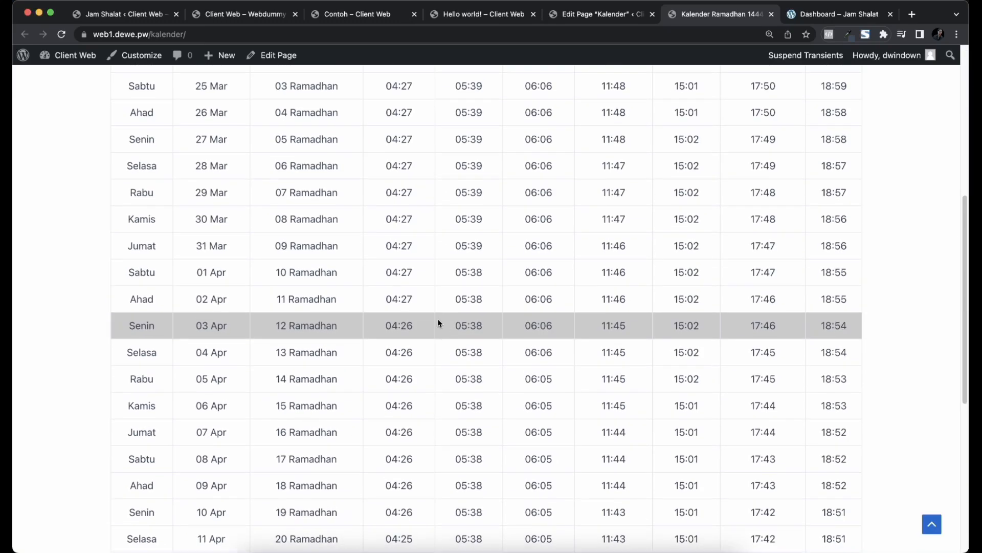
{"action": "scroll", "coordinate": [446, 344], "scroll_direction": "up", "scroll_amount": 10}
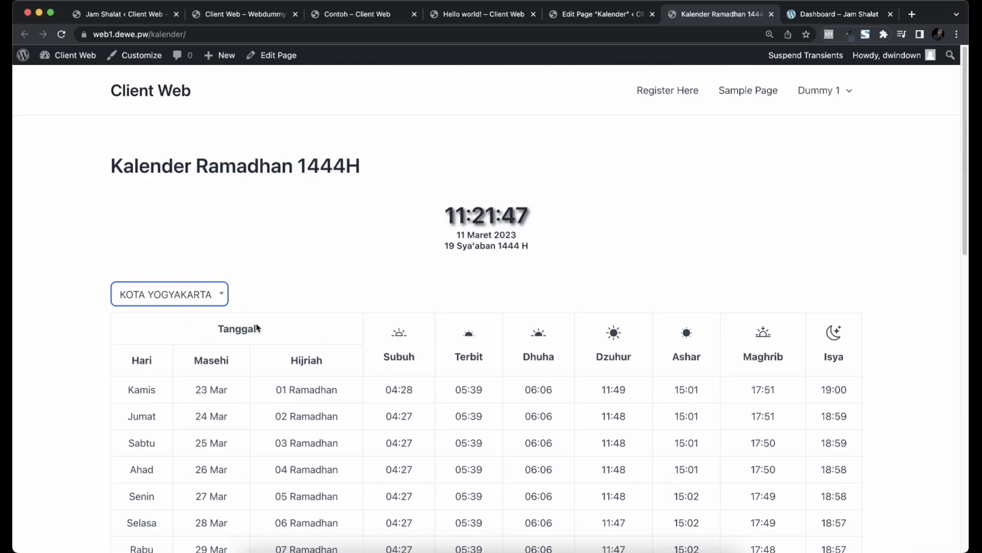
{"action": "scroll", "coordinate": [443, 367], "scroll_direction": "down", "scroll_amount": 20}
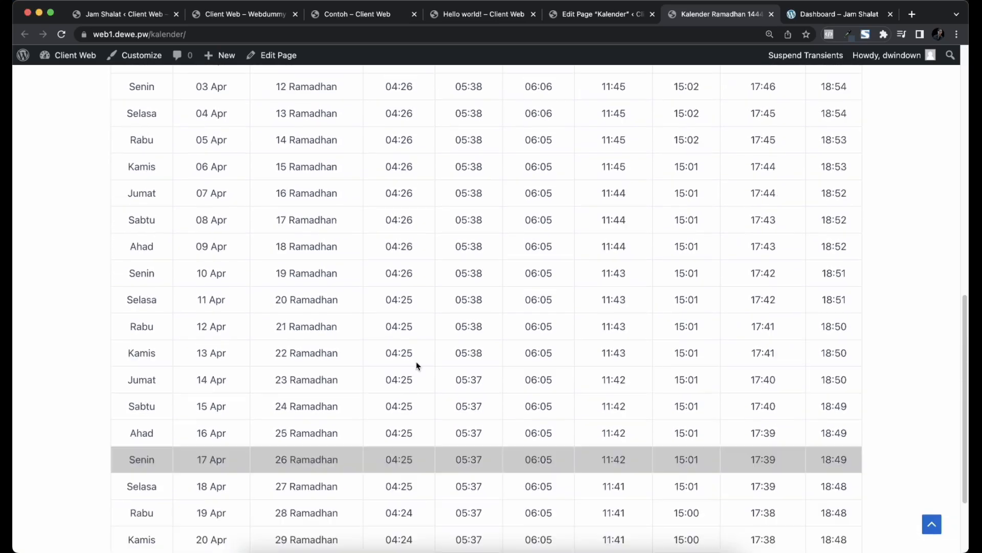
{"action": "scroll", "coordinate": [417, 370], "scroll_direction": "up", "scroll_amount": 20}
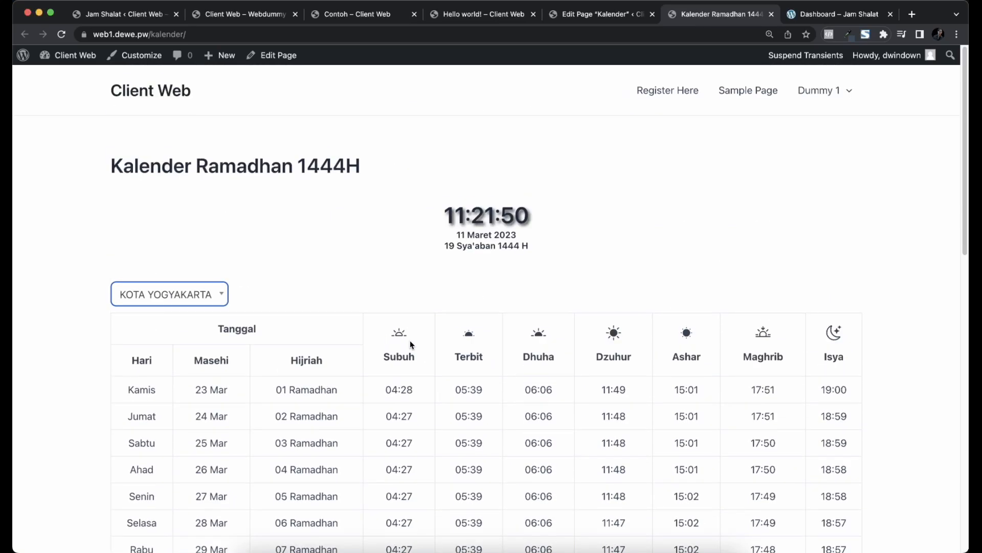
{"action": "left_click", "coordinate": [181, 306]}
{"action": "left_click", "coordinate": [362, 302]}
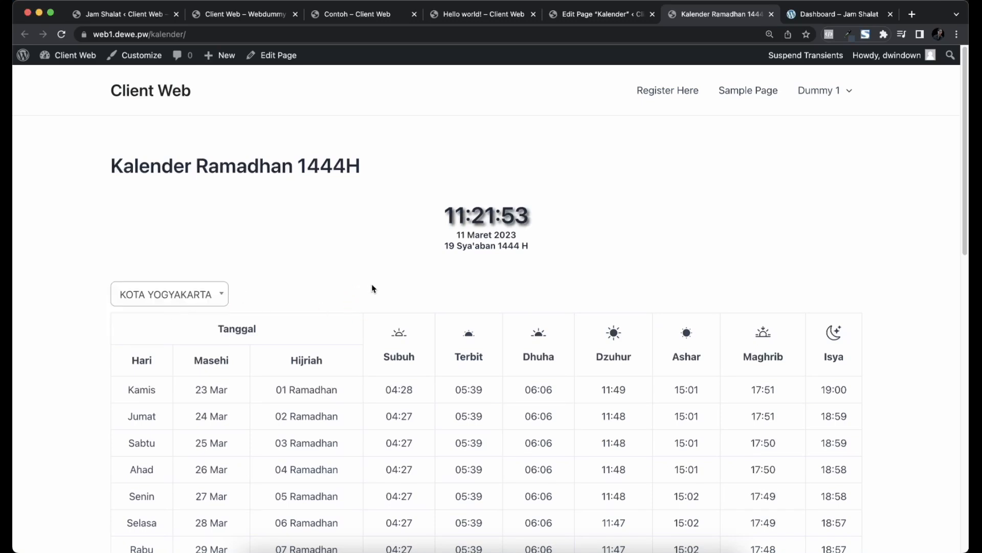
{"action": "scroll", "coordinate": [372, 289], "scroll_direction": "down", "scroll_amount": 3}
{"action": "left_click", "coordinate": [580, 18]}
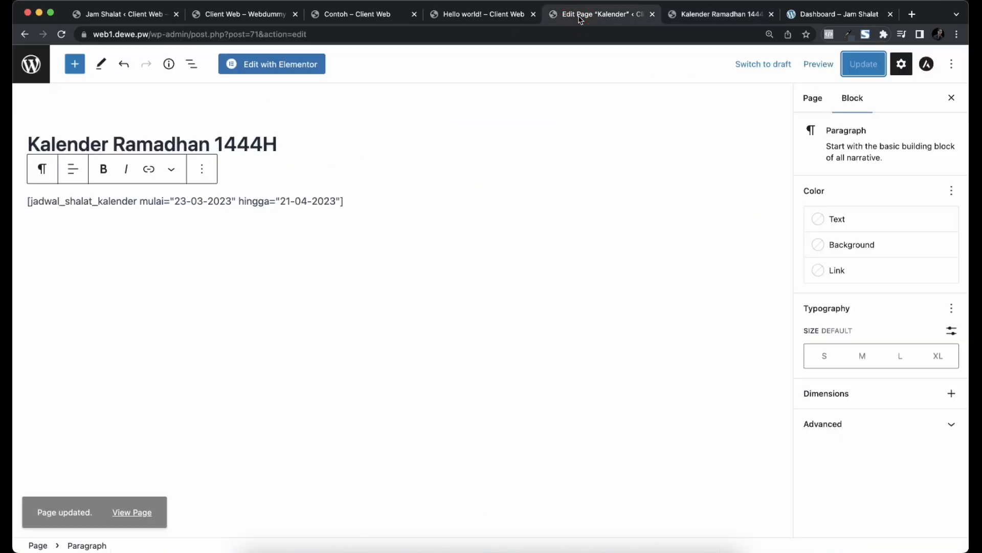
{"action": "left_click", "coordinate": [671, 18]}
{"action": "left_click", "coordinate": [380, 15]}
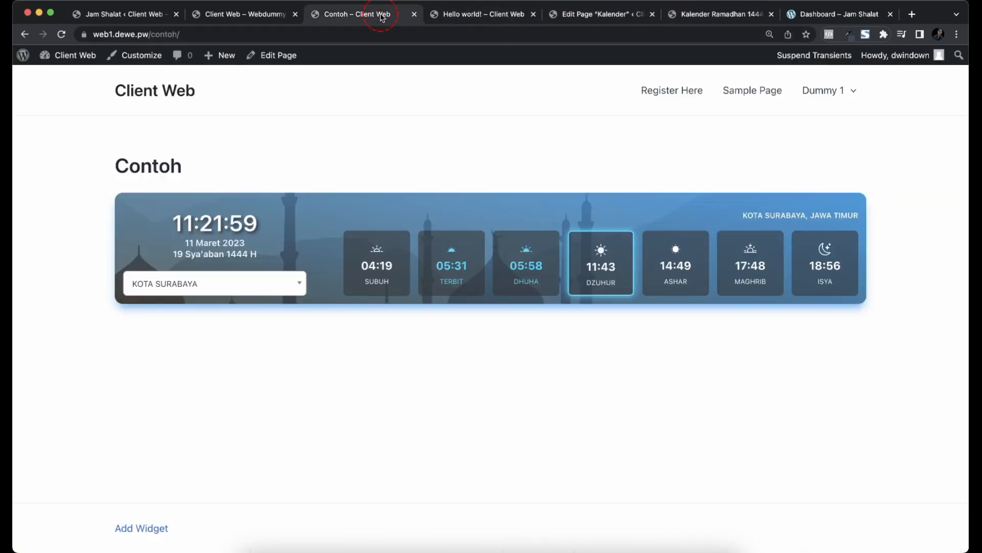
{"action": "left_click", "coordinate": [738, 16]}
Turn off the Hijriah date and the Jadwal Terbit Matahari and Jadwal Dhuha modules in the Jam Shalat settings, and save.
{"action": "left_click", "coordinate": [147, 20]}
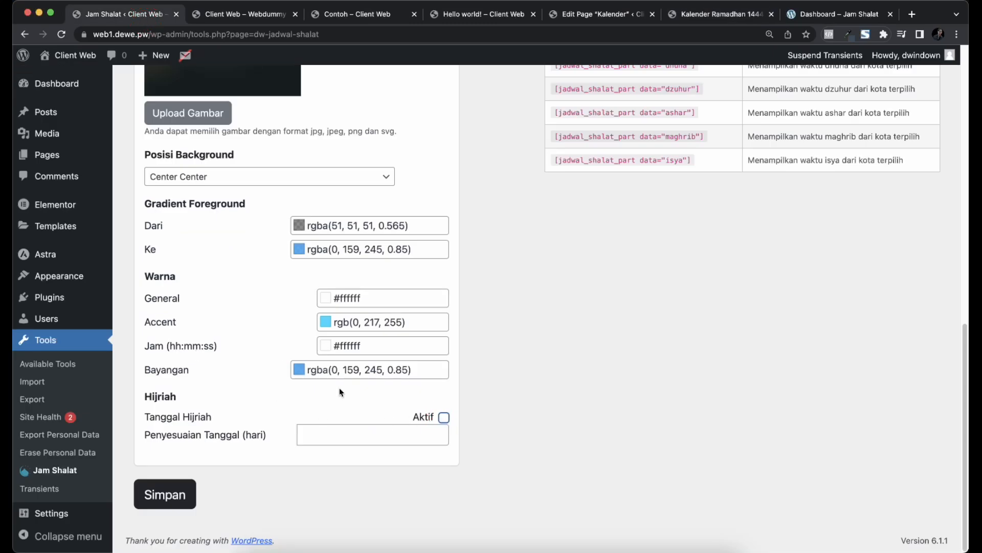
{"action": "scroll", "coordinate": [341, 392], "scroll_direction": "up", "scroll_amount": 5}
{"action": "left_click", "coordinate": [179, 111]}
{"action": "left_click", "coordinate": [186, 99]}
{"action": "scroll", "coordinate": [297, 307], "scroll_direction": "down", "scroll_amount": 5}
{"action": "left_click", "coordinate": [163, 504]}
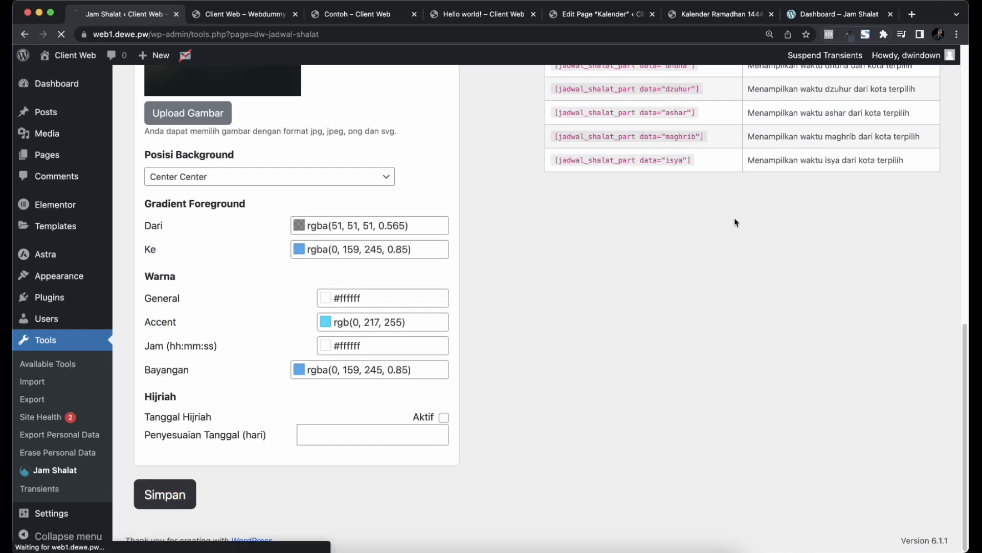
Reload the calendar page and check which date and prayer time columns the table displays.
{"action": "left_click", "coordinate": [722, 14]}
{"action": "key", "text": "super+r"}
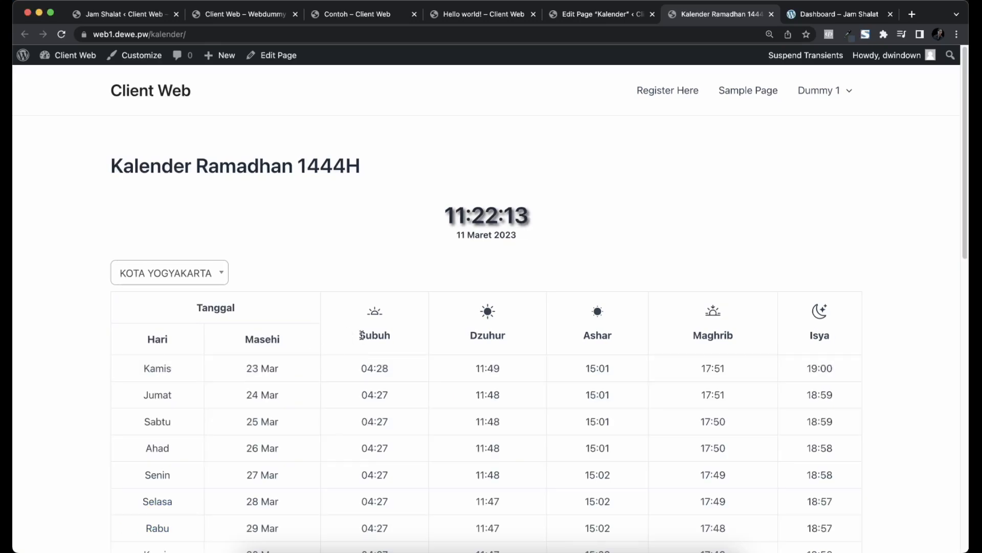
{"action": "scroll", "coordinate": [572, 324], "scroll_direction": "down", "scroll_amount": 2}
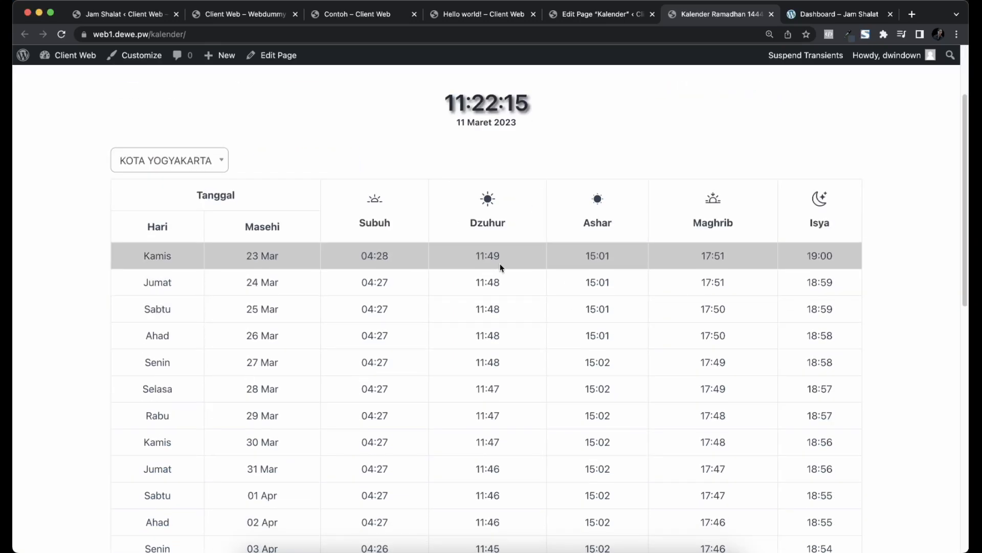
Re-enable the Hijriah date and the Jadwal Terbit Matahari and Jadwal Dhuha modules in the Jam Shalat settings, and save.
{"action": "left_click", "coordinate": [137, 20]}
{"action": "scroll", "coordinate": [253, 368], "scroll_direction": "down", "scroll_amount": 10}
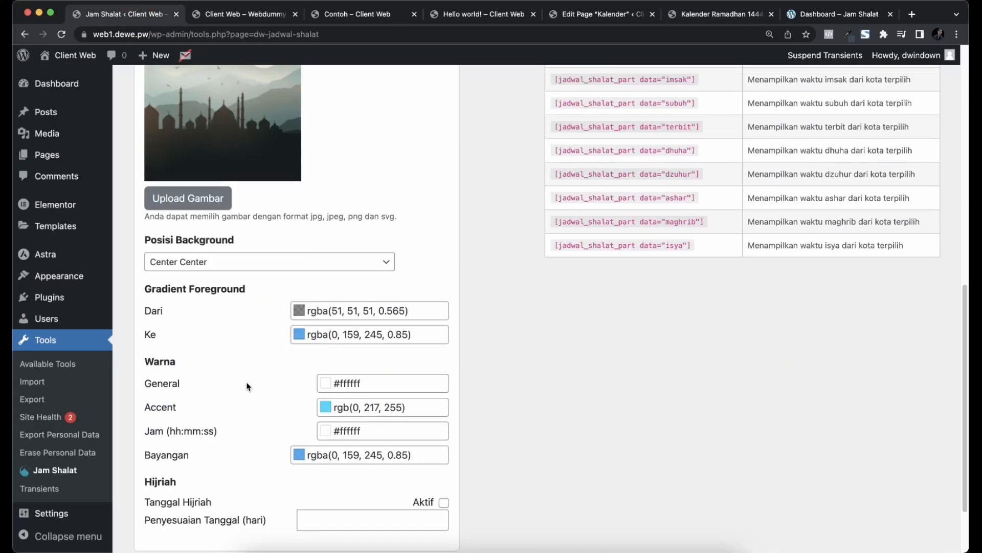
{"action": "left_click", "coordinate": [443, 485]}
{"action": "scroll", "coordinate": [250, 344], "scroll_direction": "up", "scroll_amount": 6}
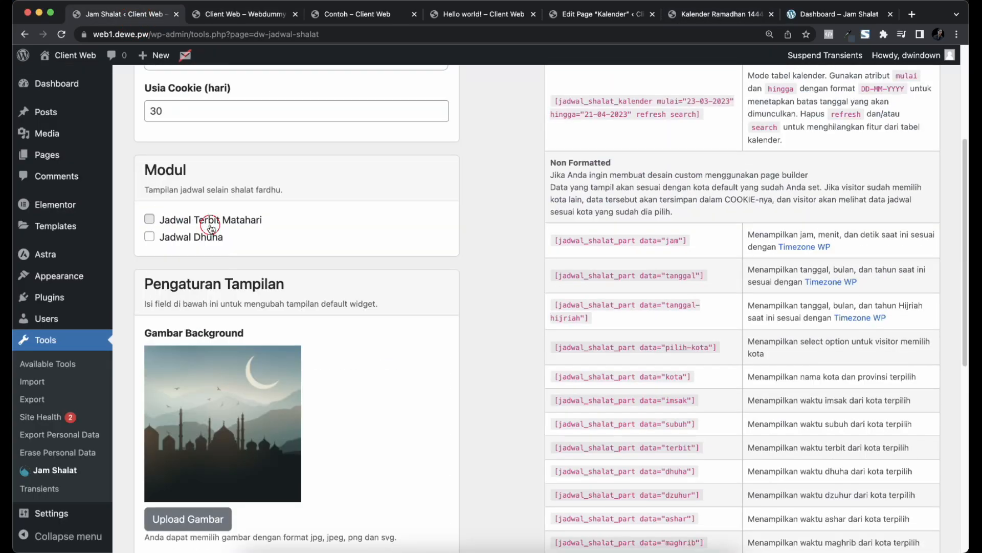
{"action": "left_click", "coordinate": [210, 217]}
{"action": "left_click", "coordinate": [204, 237]}
{"action": "scroll", "coordinate": [214, 321], "scroll_direction": "down", "scroll_amount": 7}
{"action": "left_click", "coordinate": [169, 495]}
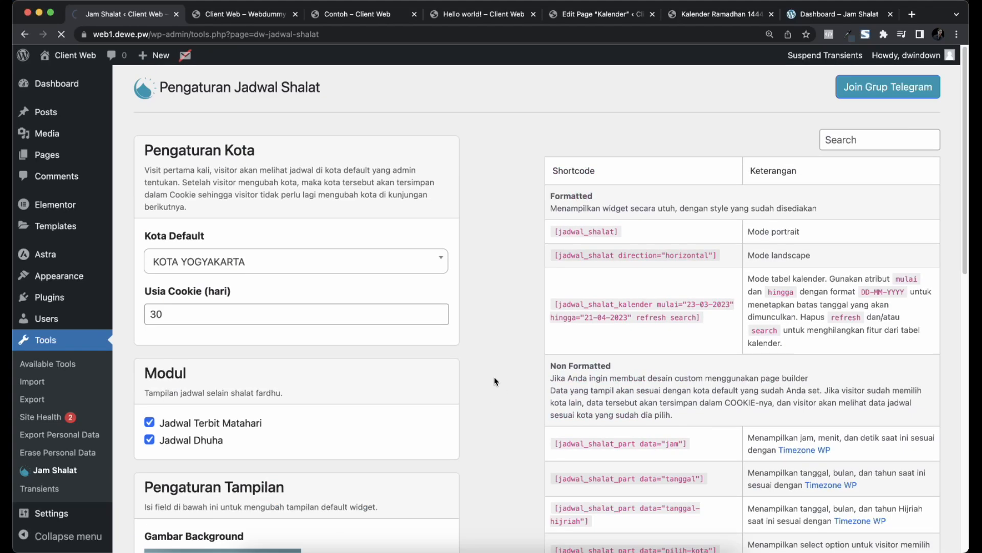
Go from the calendar page to the site's home page and highlight the Hijriah date in the prayer schedule widget.
{"action": "scroll", "coordinate": [532, 355], "scroll_direction": "down", "scroll_amount": 3}
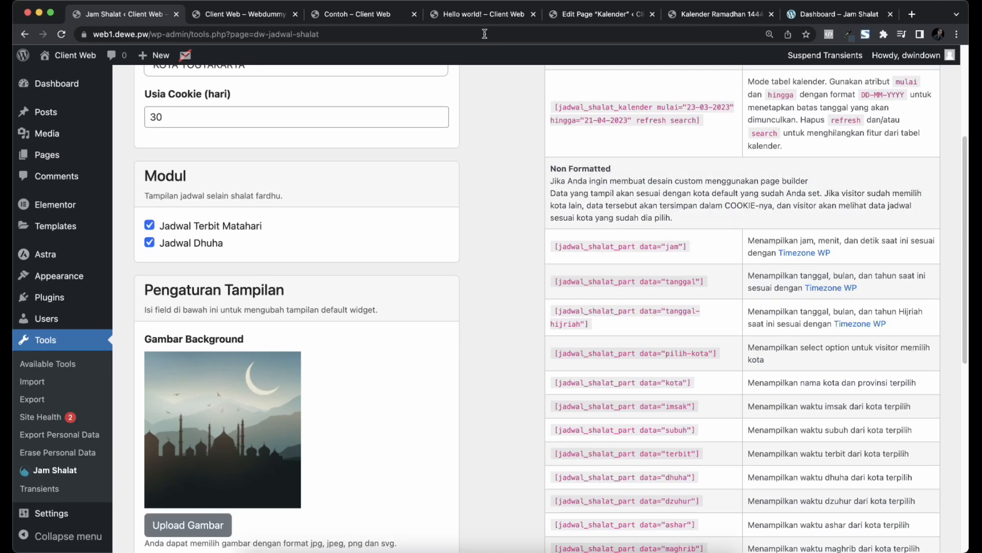
{"action": "key", "text": "super+6"}
{"action": "left_click", "coordinate": [619, 20]}
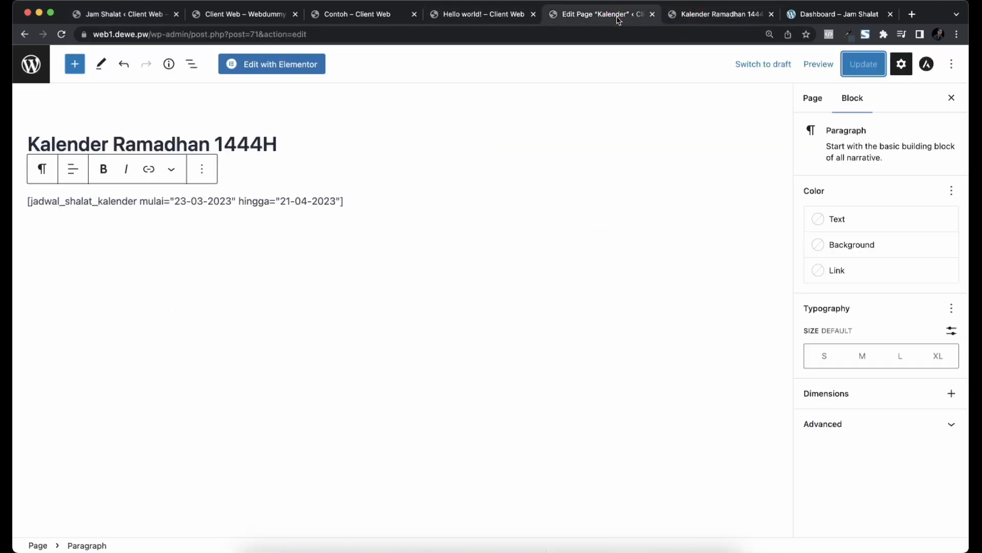
{"action": "left_click", "coordinate": [695, 15]}
{"action": "scroll", "coordinate": [648, 108], "scroll_direction": "up", "scroll_amount": 2}
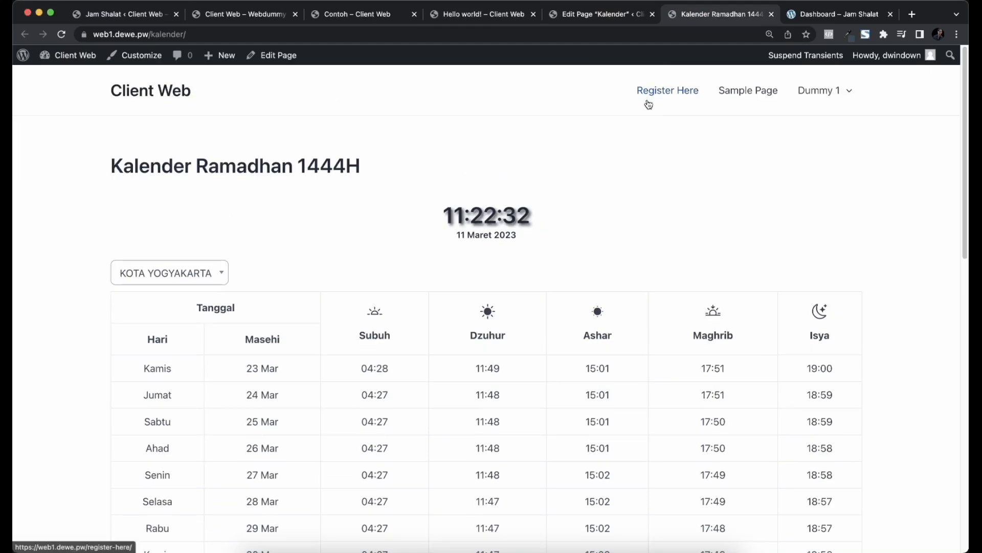
{"action": "left_click", "coordinate": [169, 91]}
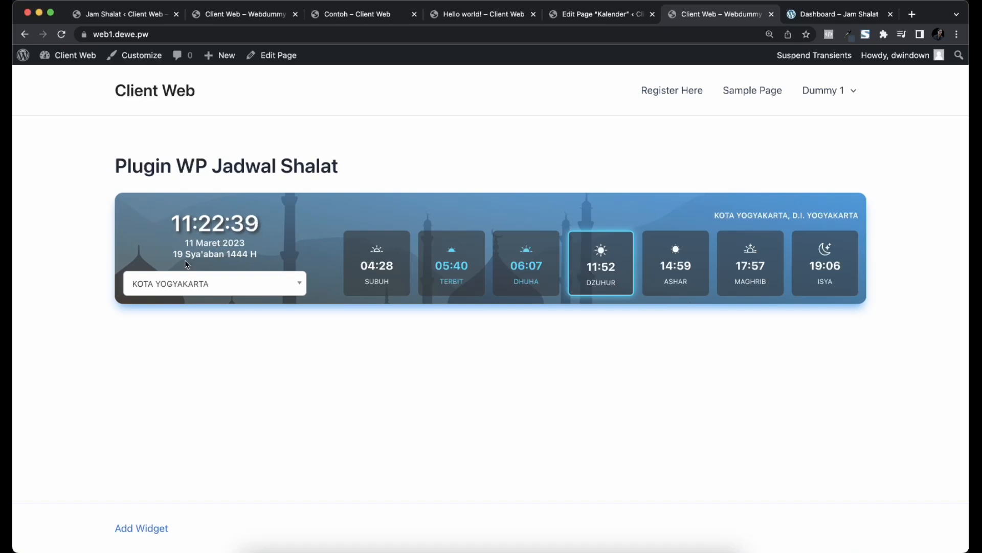
{"action": "left_click_drag", "start_coordinate": [173, 254], "coordinate": [260, 255]}
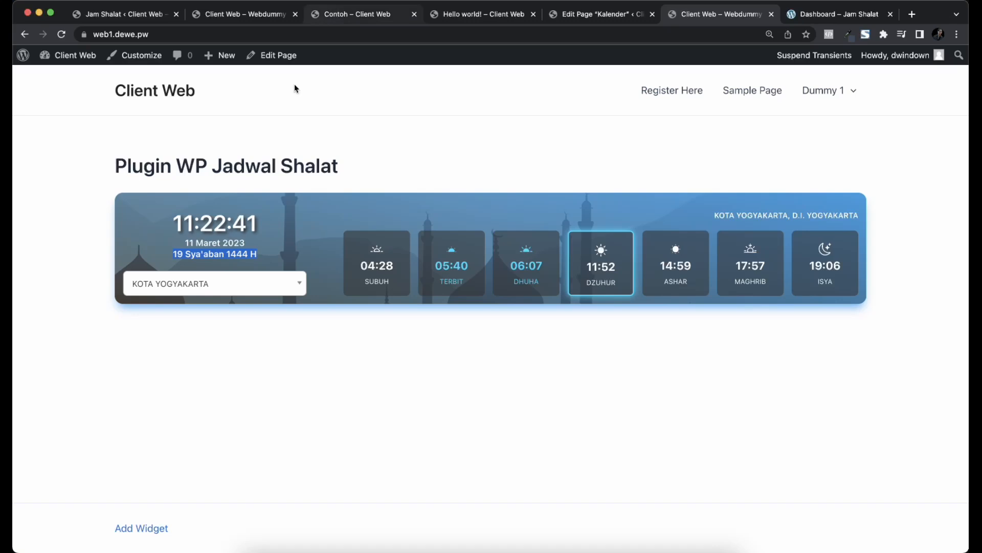
{"action": "left_click", "coordinate": [245, 270]}
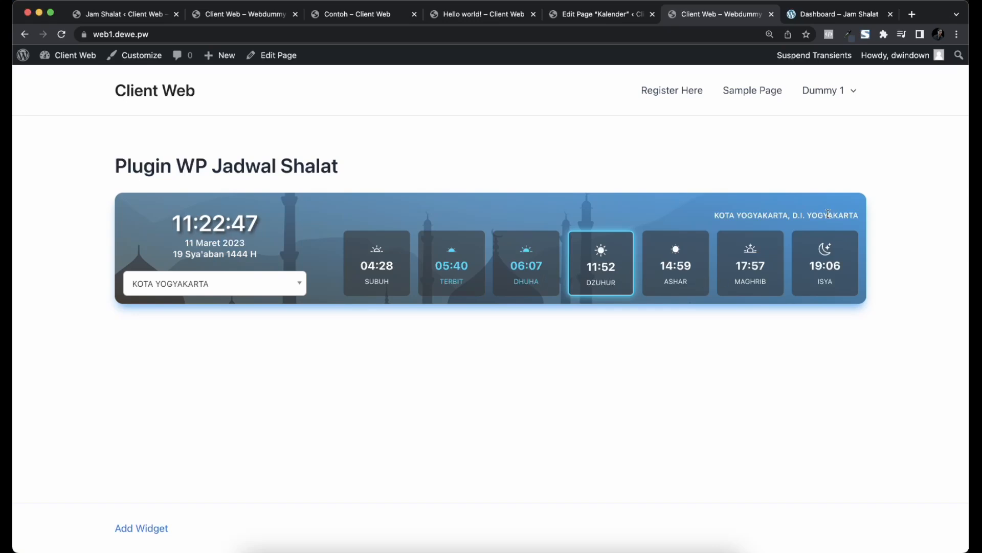
Examine the Non Formatted shortcodes and their descriptions in the Jam Shalat settings, from the jam shortcode through isya, including tanggal-hijriah.
{"action": "left_click", "coordinate": [138, 15]}
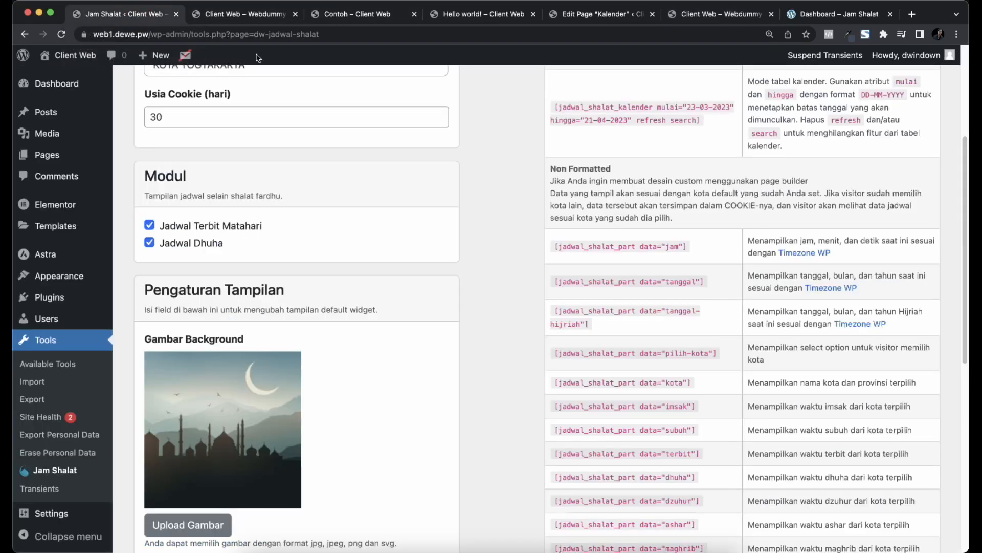
{"action": "left_click_drag", "start_coordinate": [555, 247], "coordinate": [689, 247]}
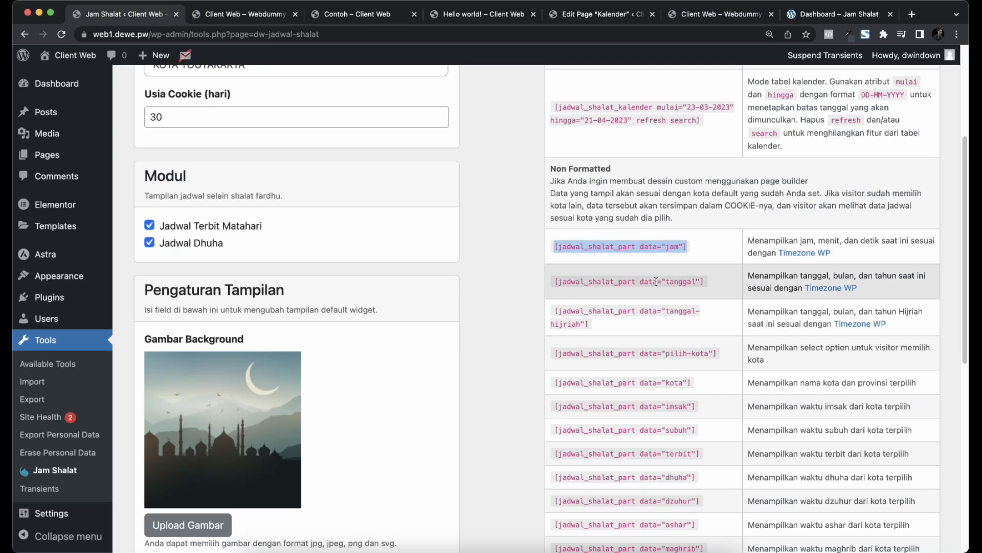
{"action": "scroll", "coordinate": [605, 215], "scroll_direction": "down", "scroll_amount": 2}
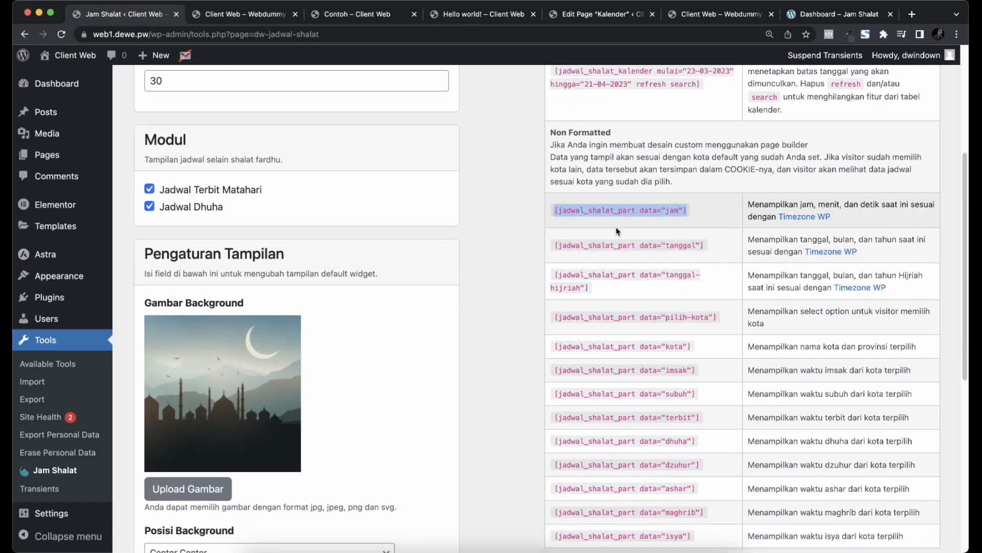
{"action": "scroll", "coordinate": [619, 218], "scroll_direction": "down", "scroll_amount": 3}
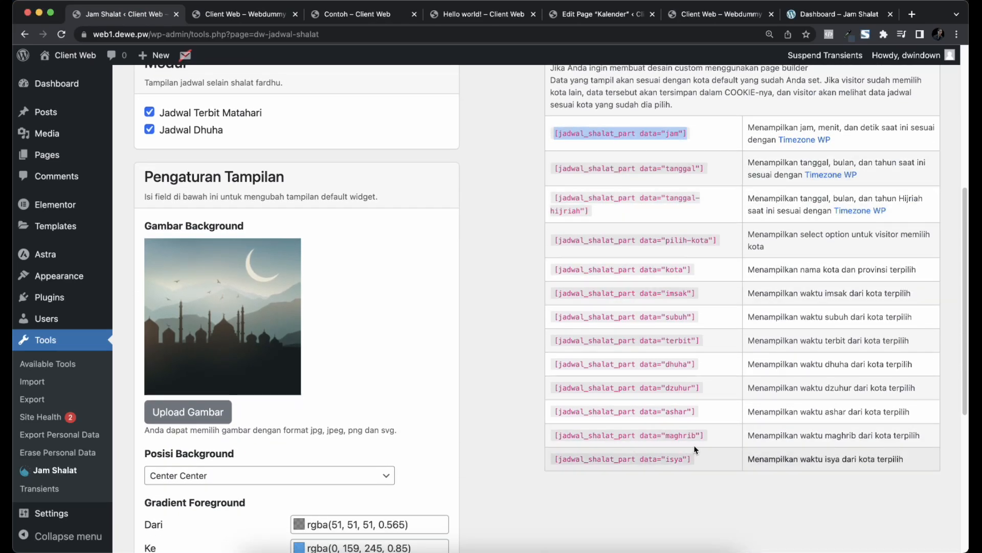
{"action": "scroll", "coordinate": [677, 265], "scroll_direction": "up", "scroll_amount": 2}
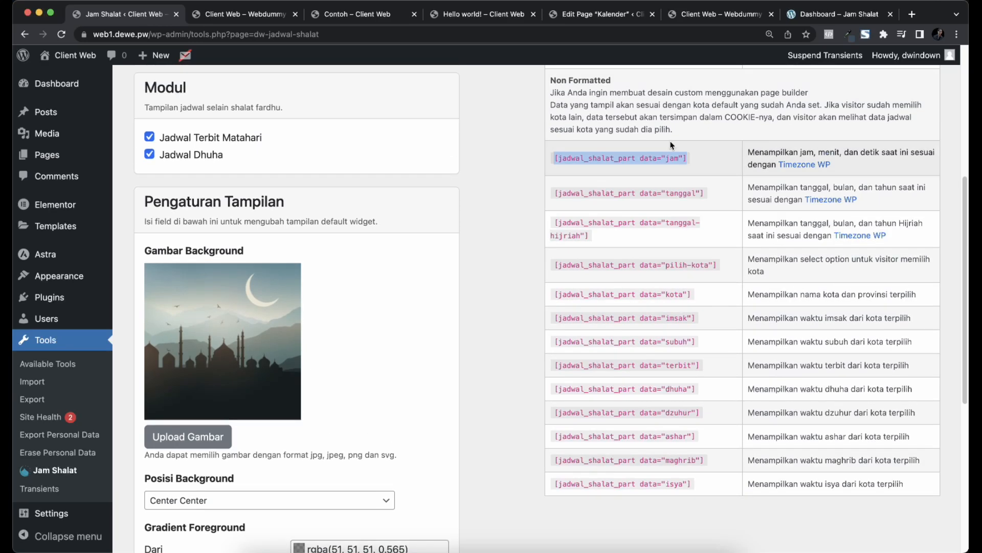
{"action": "scroll", "coordinate": [634, 228], "scroll_direction": "up", "scroll_amount": 1}
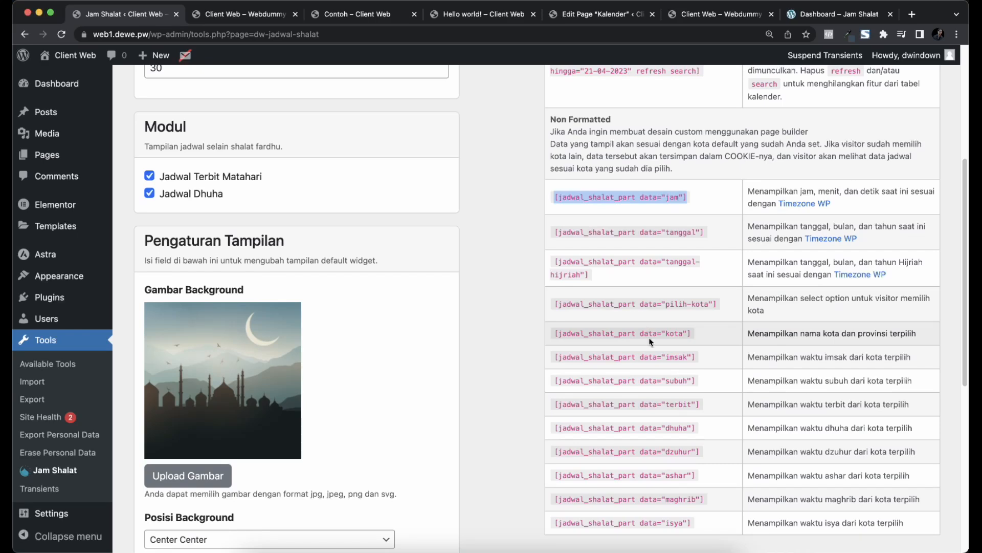
{"action": "scroll", "coordinate": [656, 340], "scroll_direction": "down", "scroll_amount": 1}
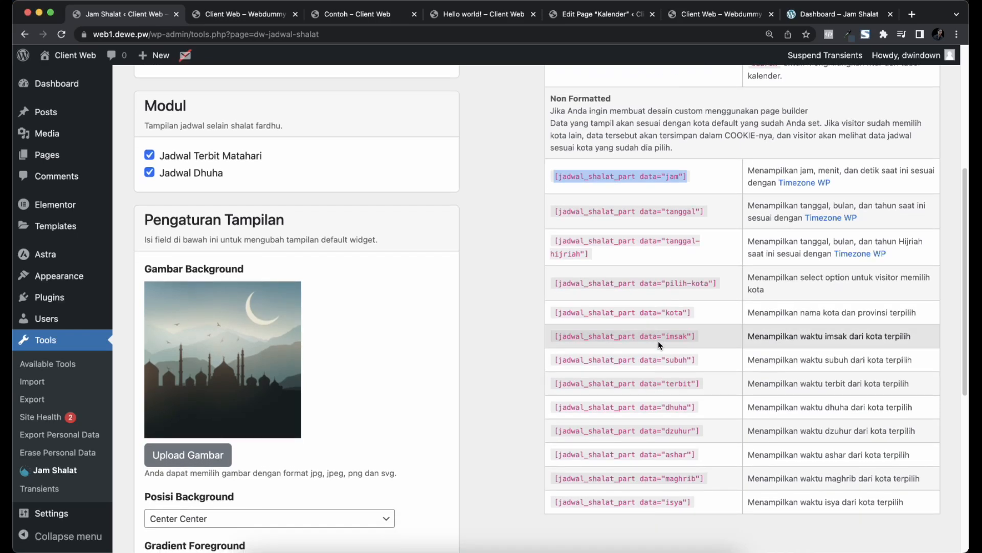
{"action": "scroll", "coordinate": [671, 265], "scroll_direction": "up", "scroll_amount": 1}
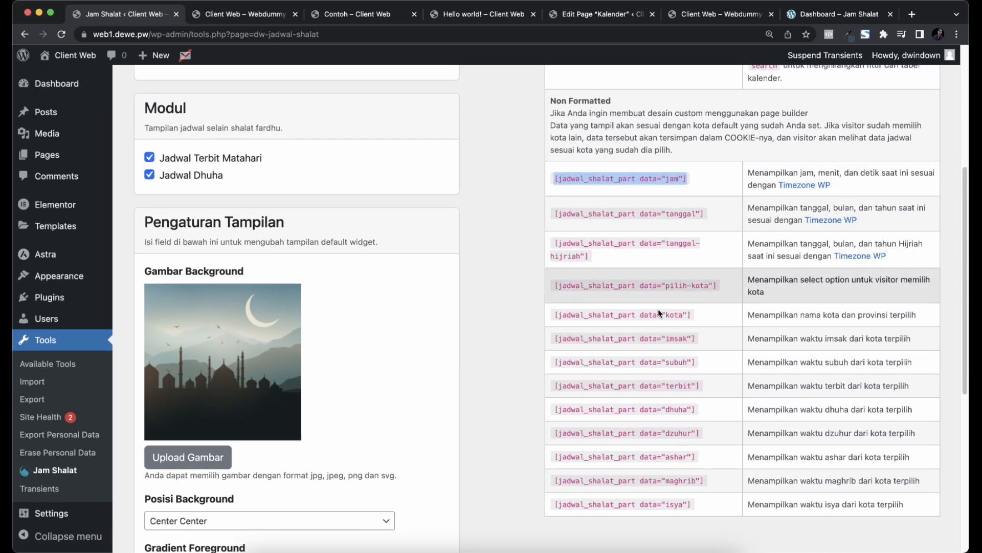
{"action": "left_click_drag", "start_coordinate": [591, 255], "coordinate": [569, 258]}
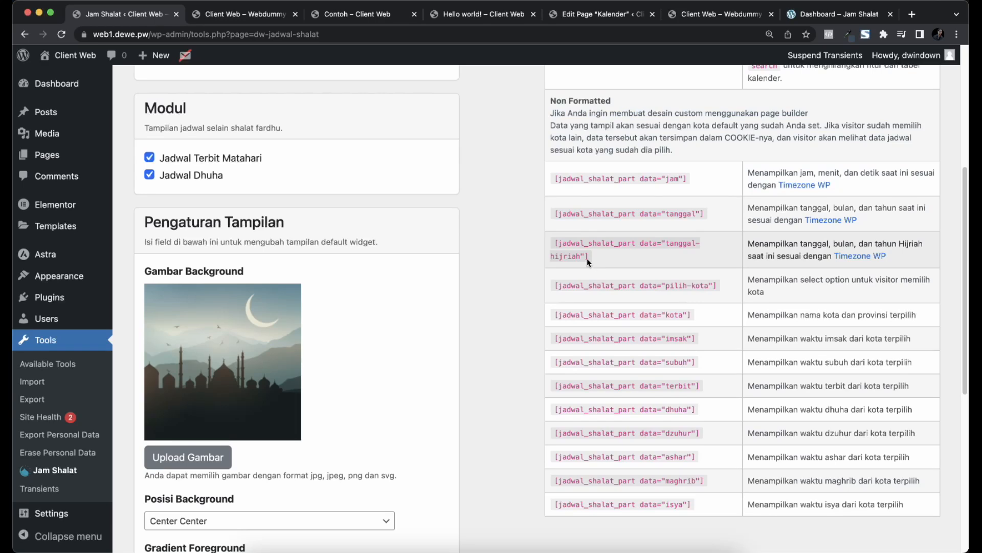
{"action": "scroll", "coordinate": [535, 257], "scroll_direction": "up", "scroll_amount": 8}
{"action": "scroll", "coordinate": [536, 258], "scroll_direction": "up", "scroll_amount": 3}
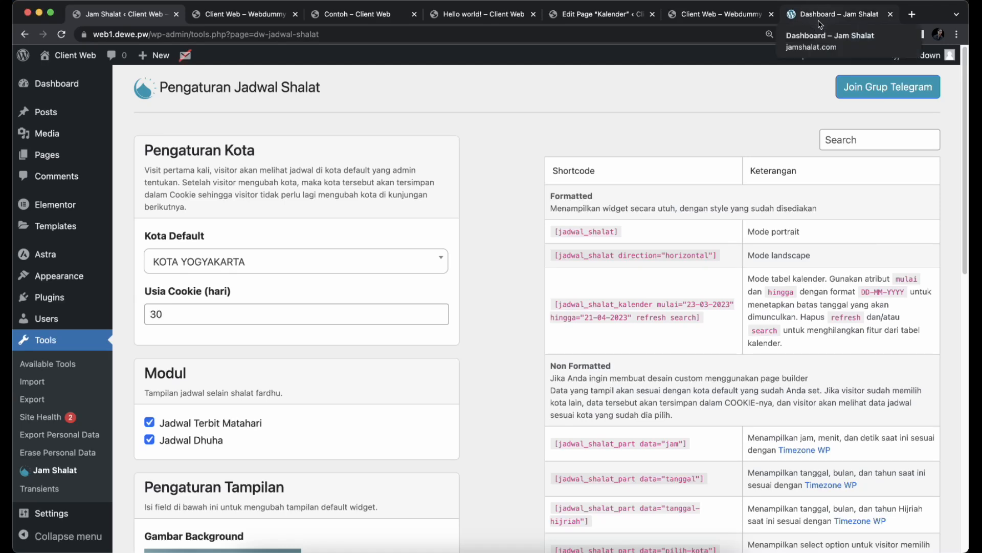
Return to the site's home page to view the landscape prayer schedule widget.
{"action": "left_click", "coordinate": [737, 20]}
{"action": "left_click", "coordinate": [588, 22]}
{"action": "left_click", "coordinate": [712, 21]}
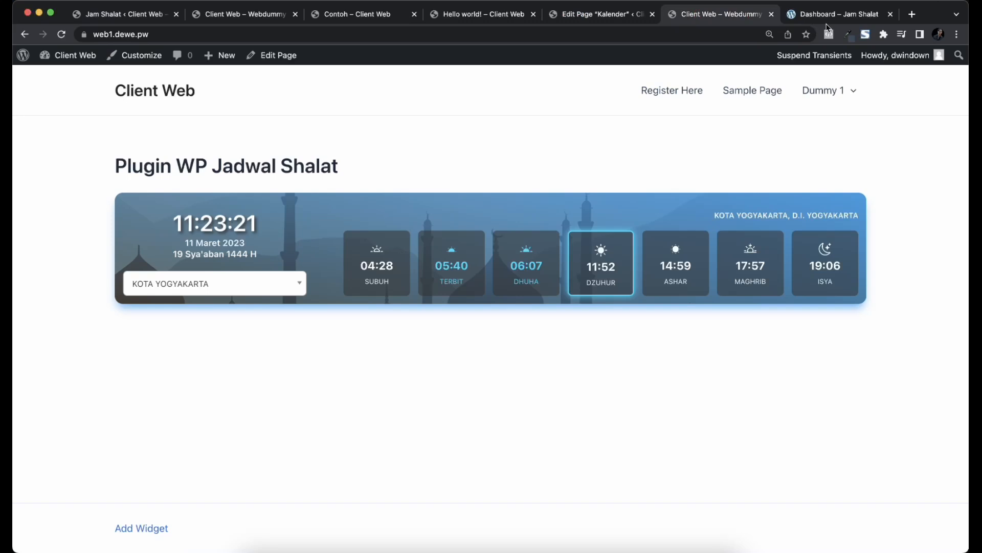